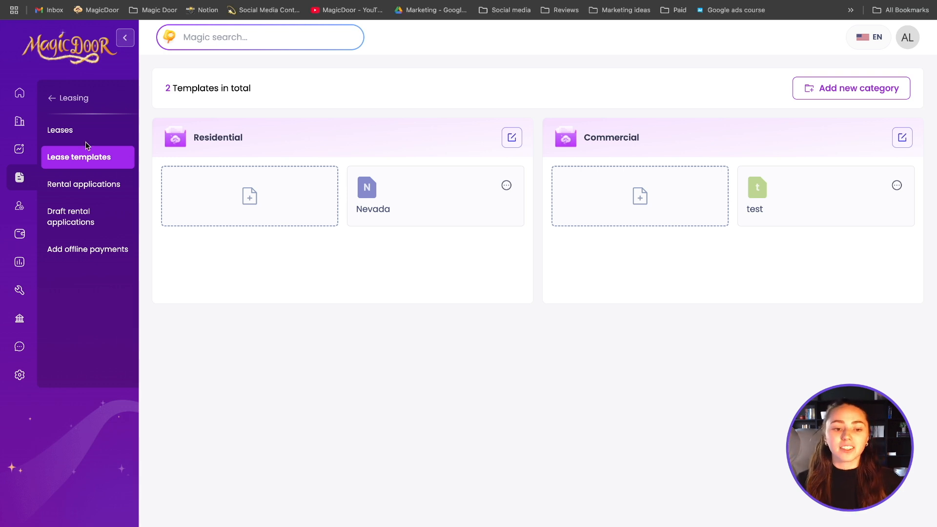
Open the lease templates page in the Leasing section
{"action": "left_click", "coordinate": [13, 101]}
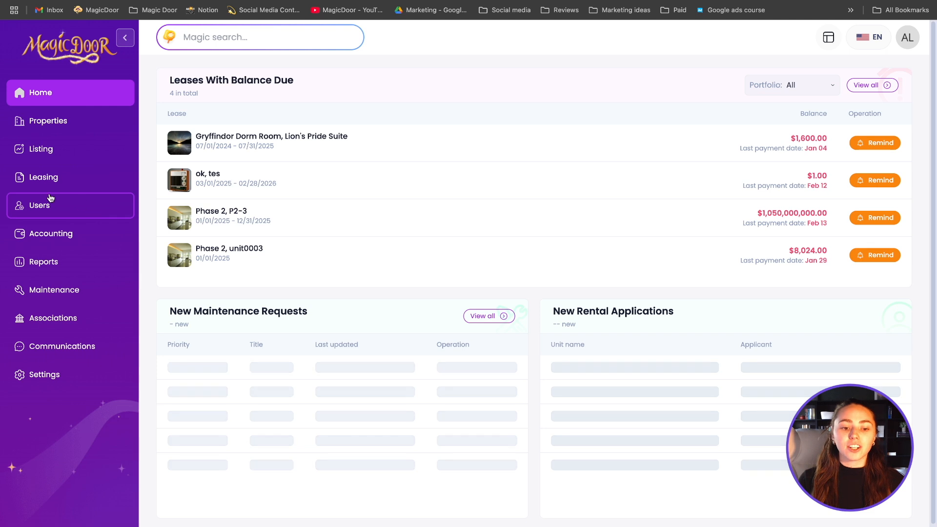
{"action": "mouse_move", "coordinate": [44, 179]}
{"action": "left_click", "coordinate": [81, 157]}
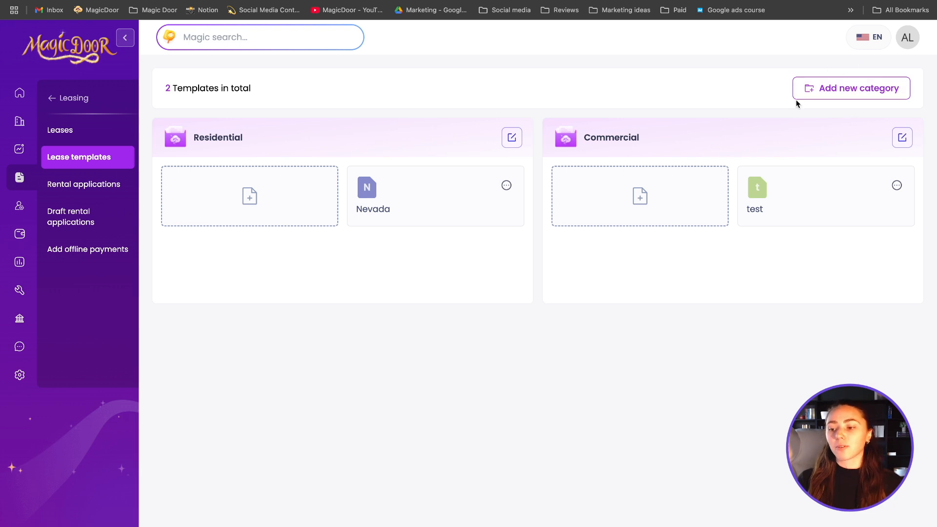
{"action": "left_click", "coordinate": [873, 92]}
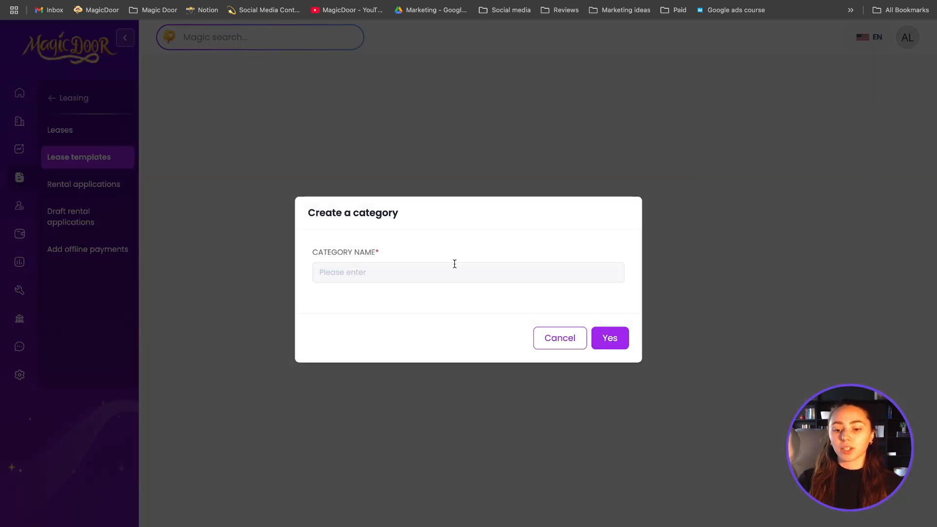
{"action": "left_click", "coordinate": [434, 273]}
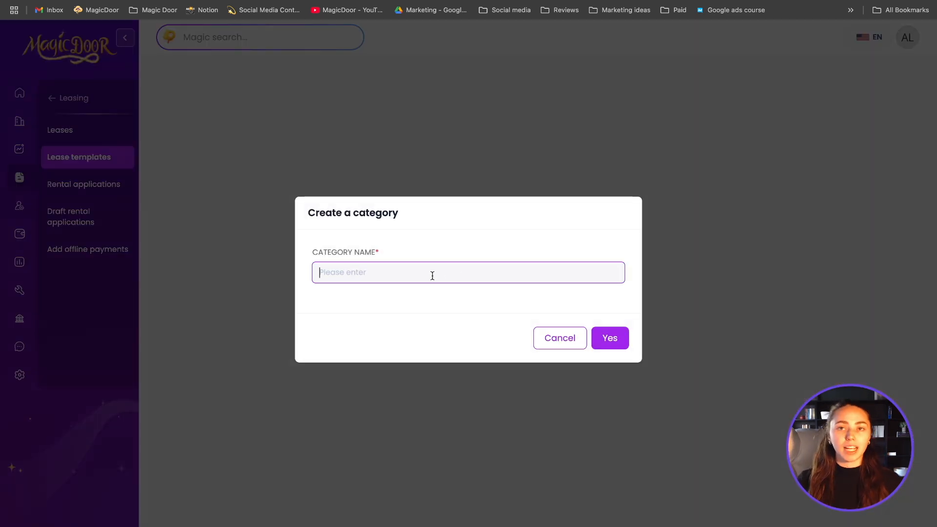
{"action": "left_click", "coordinate": [560, 345]}
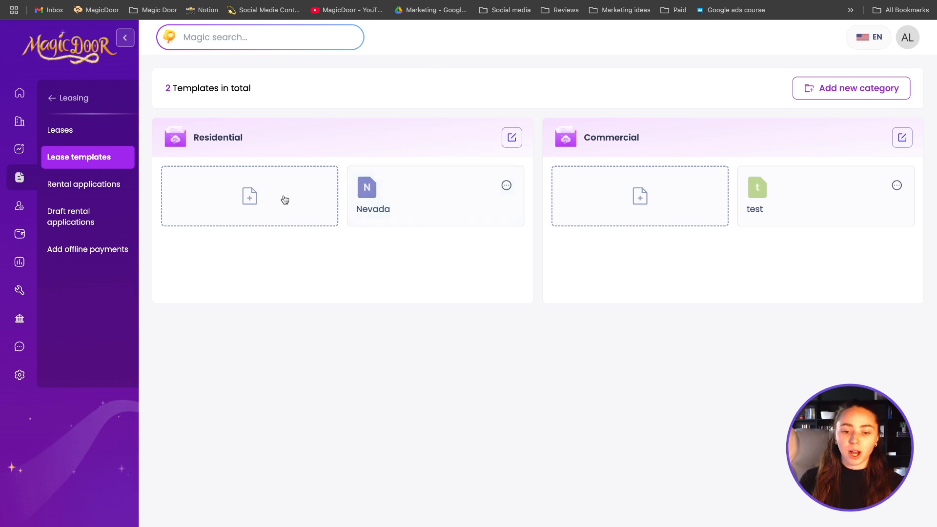
{"action": "left_click", "coordinate": [283, 199]}
{"action": "left_click", "coordinate": [437, 233]}
{"action": "left_click", "coordinate": [610, 386]}
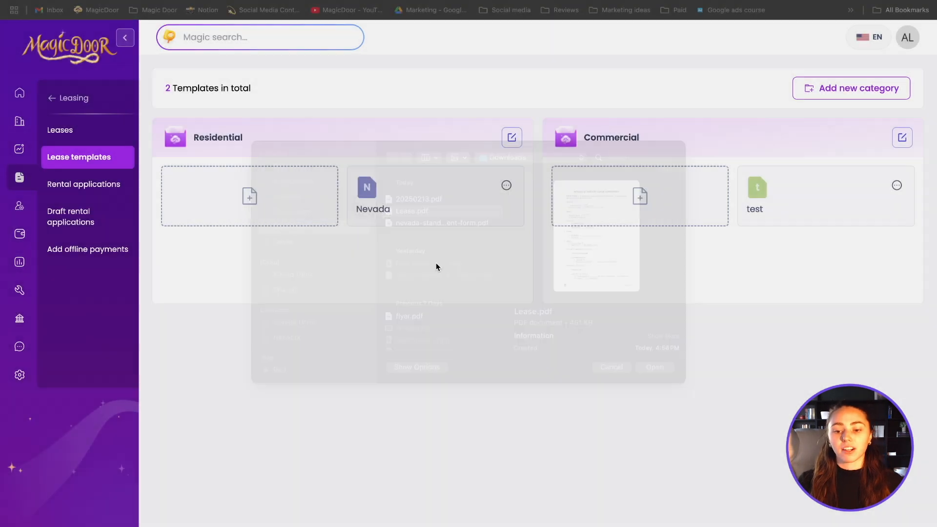
Open the Nevada residential lease template and review its title, category choices and signer count options
{"action": "left_click", "coordinate": [410, 200]}
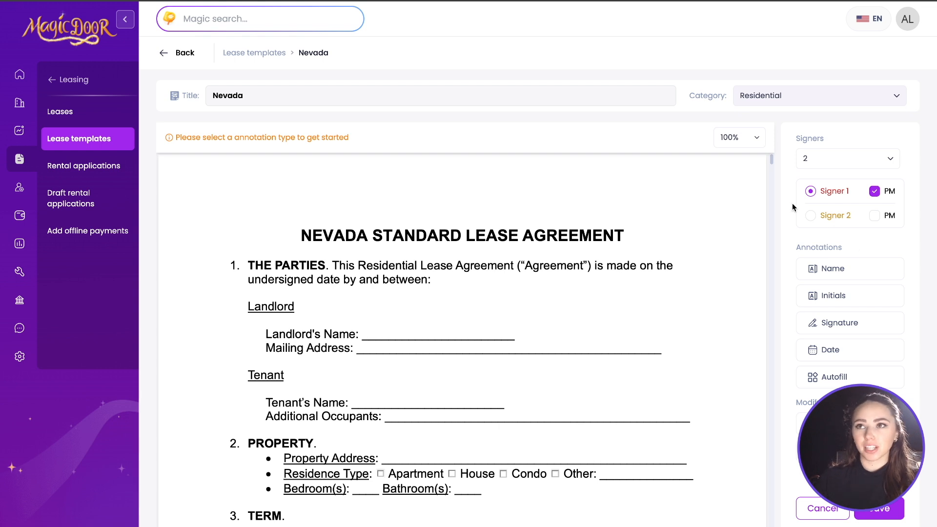
{"action": "left_click", "coordinate": [245, 98]}
{"action": "left_click_drag", "start_coordinate": [269, 98], "coordinate": [191, 94]}
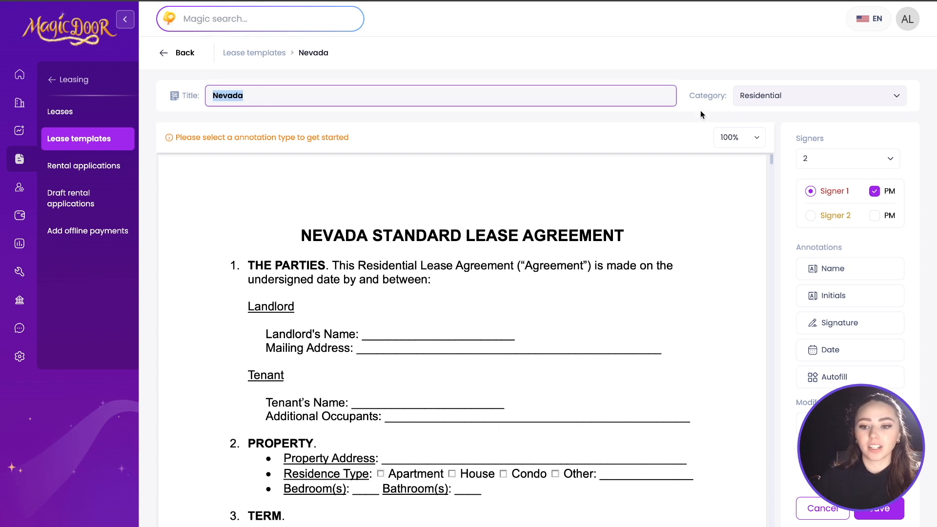
{"action": "left_click", "coordinate": [820, 95]}
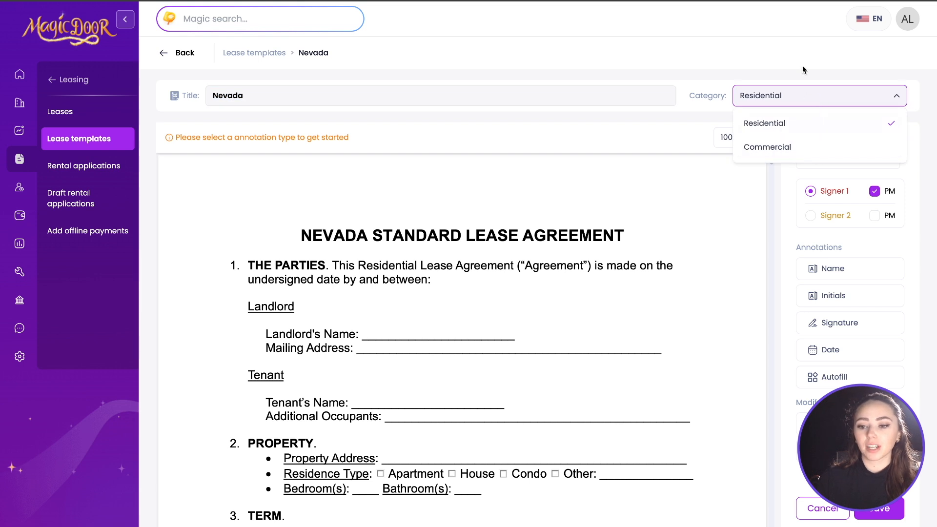
{"action": "left_click", "coordinate": [852, 157]}
{"action": "left_click", "coordinate": [857, 161]}
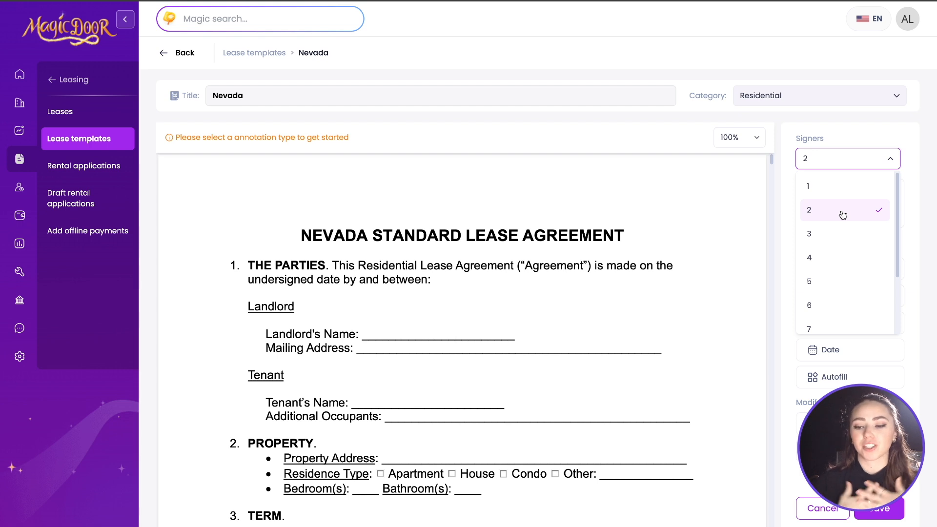
{"action": "scroll", "coordinate": [837, 244], "scroll_direction": "down", "scroll_amount": 3}
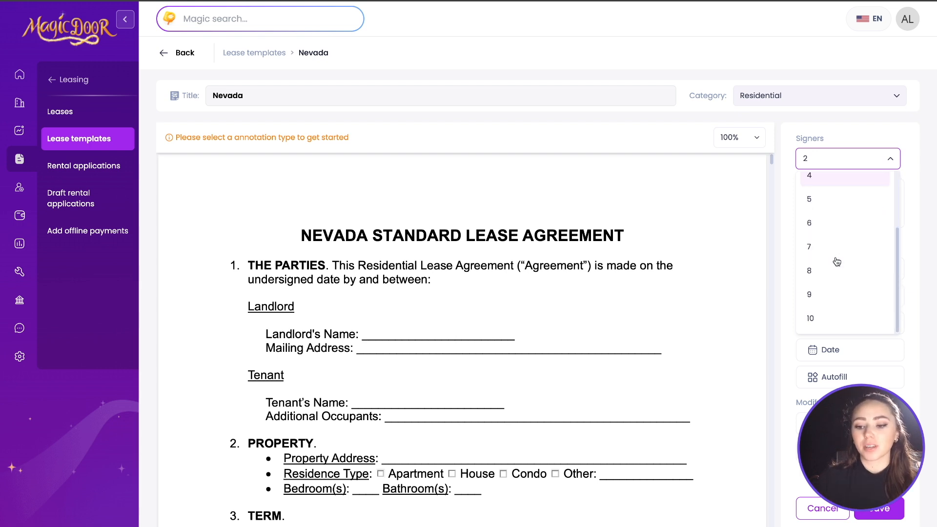
{"action": "left_click", "coordinate": [828, 340]}
{"action": "left_click", "coordinate": [875, 191]}
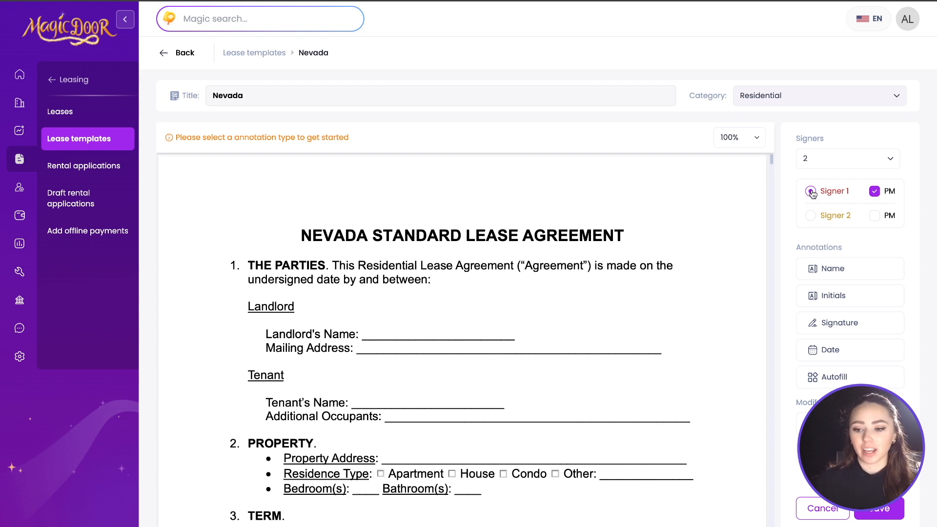
{"action": "left_click", "coordinate": [811, 215]}
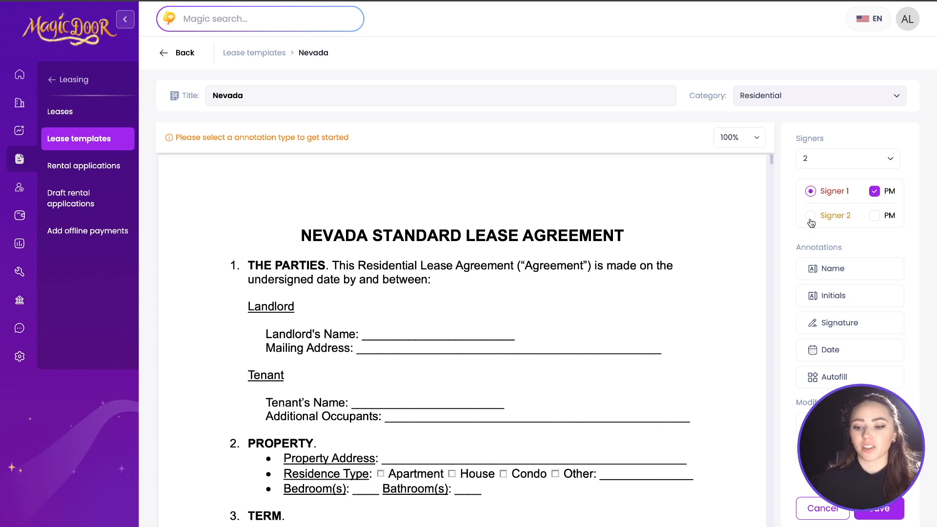
{"action": "left_click", "coordinate": [875, 217]}
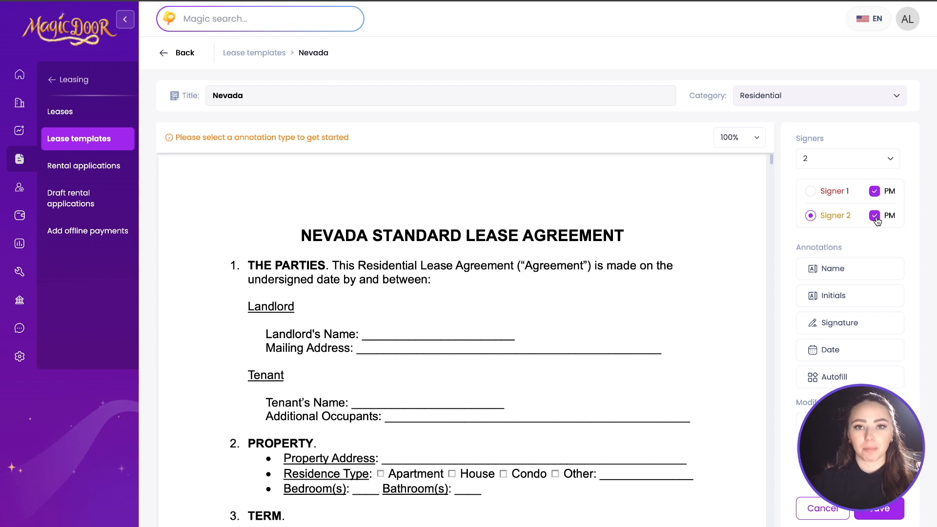
{"action": "left_click", "coordinate": [875, 217]}
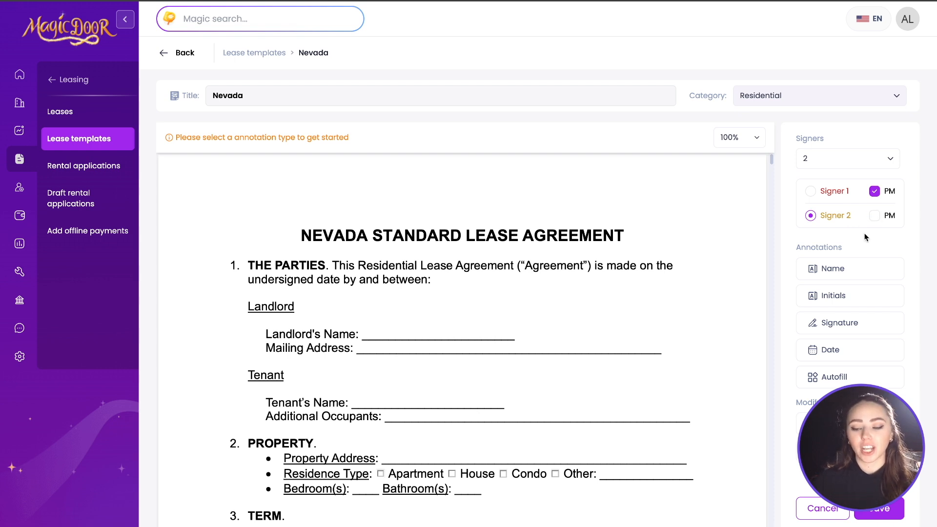
{"action": "left_click", "coordinate": [811, 191]}
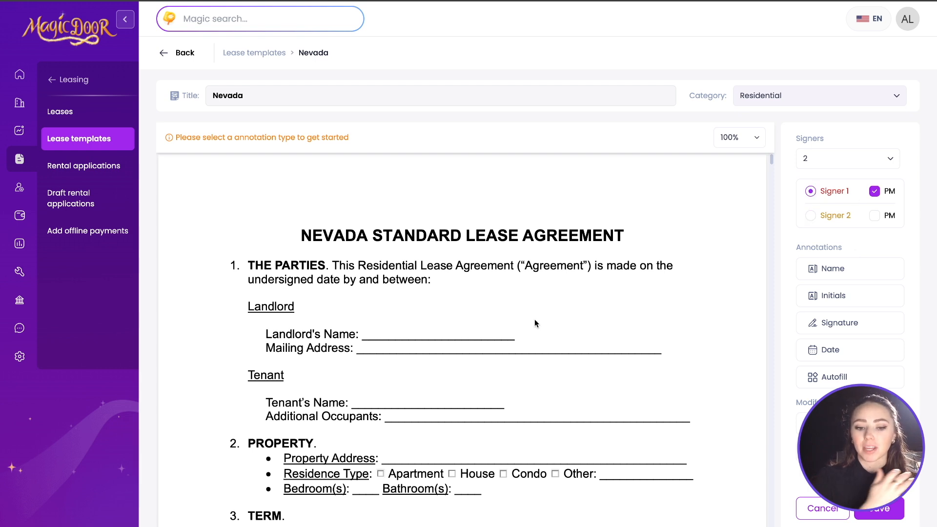
Place a Name annotation for Signer 1 on the Landlord's Name line and stretch and align it to the line
{"action": "scroll", "coordinate": [535, 319], "scroll_direction": "down", "scroll_amount": 2}
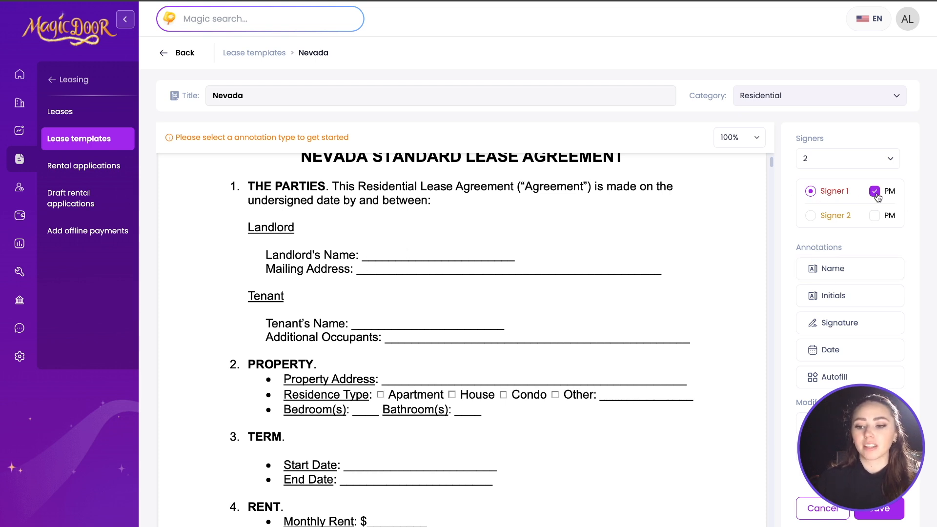
{"action": "left_click", "coordinate": [835, 269]}
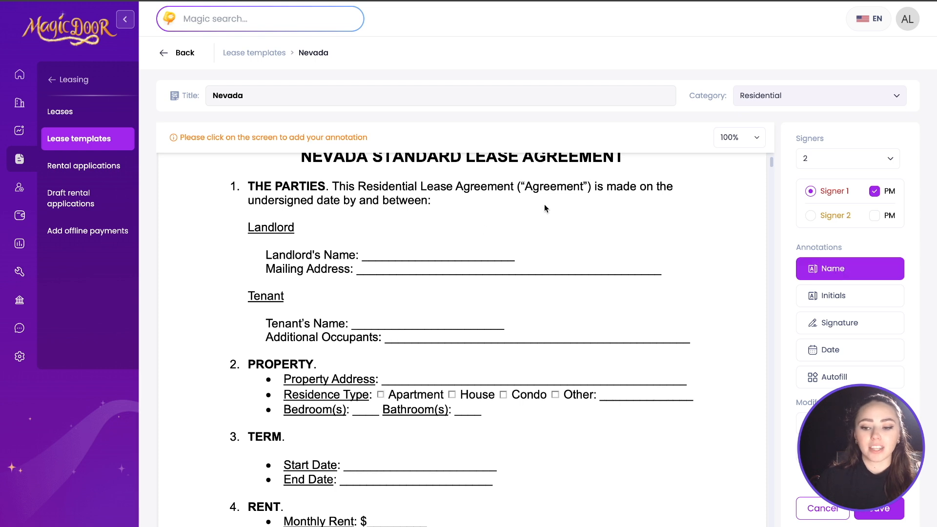
{"action": "left_click", "coordinate": [403, 252]}
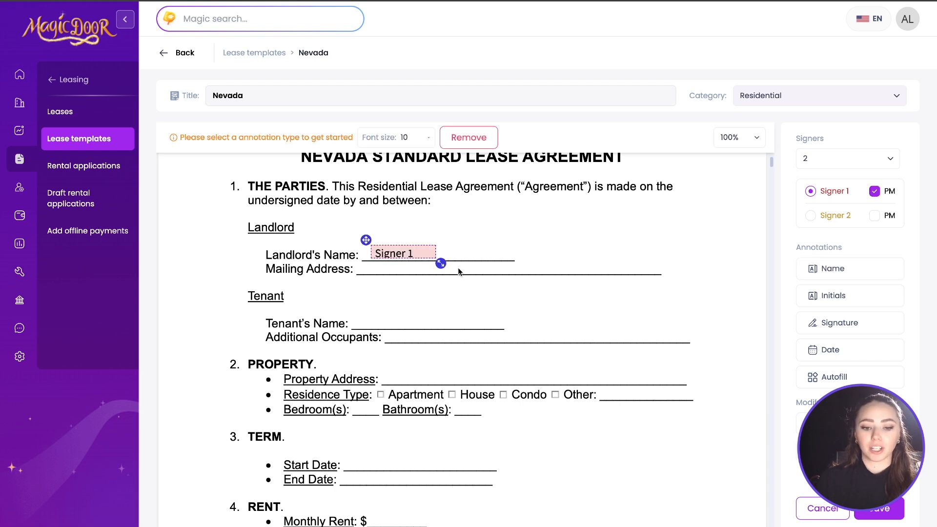
{"action": "left_click_drag", "start_coordinate": [440, 264], "coordinate": [526, 265]}
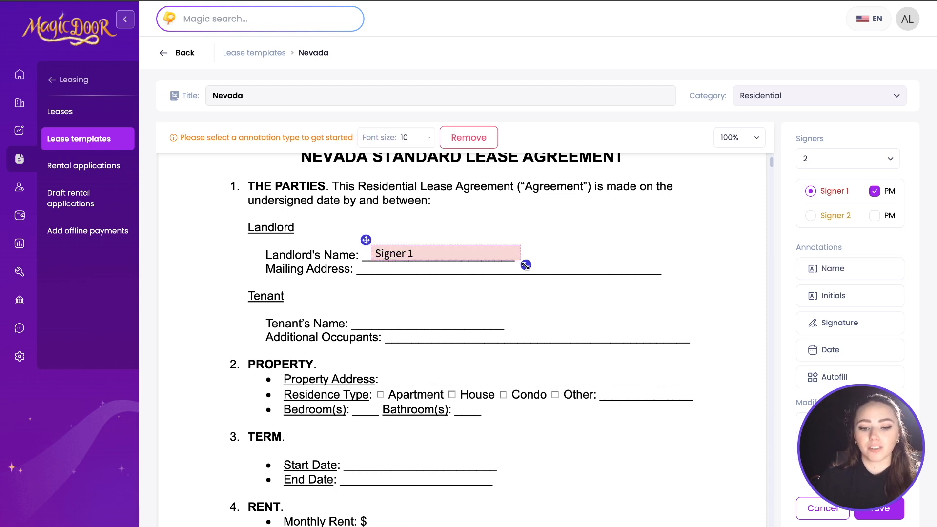
{"action": "mouse_move", "coordinate": [366, 241]}
{"action": "left_mouse_down"}
{"action": "mouse_move", "coordinate": [358, 219]}
{"action": "mouse_move", "coordinate": [359, 237]}
{"action": "left_mouse_up"}
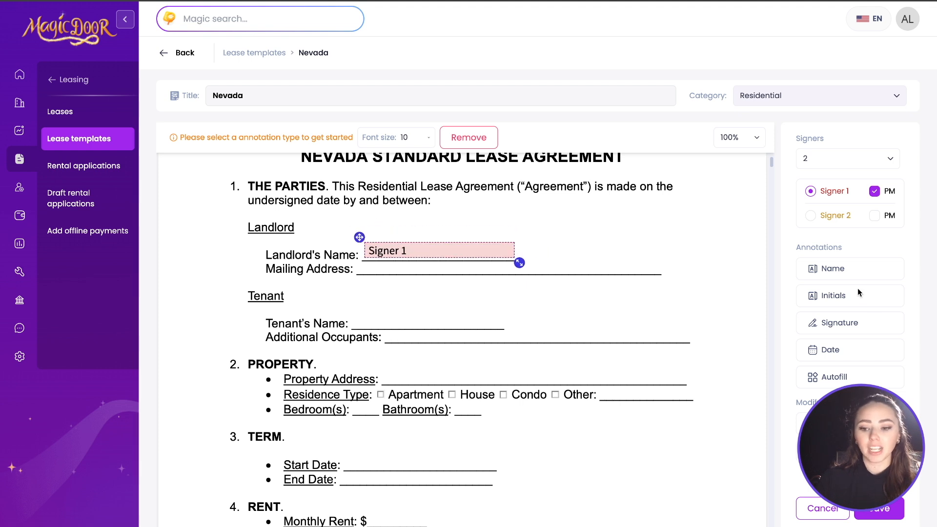
Add a text annotation on the landlord's Mailing Address line and fit it to the full length of the line
{"action": "left_click", "coordinate": [867, 348]}
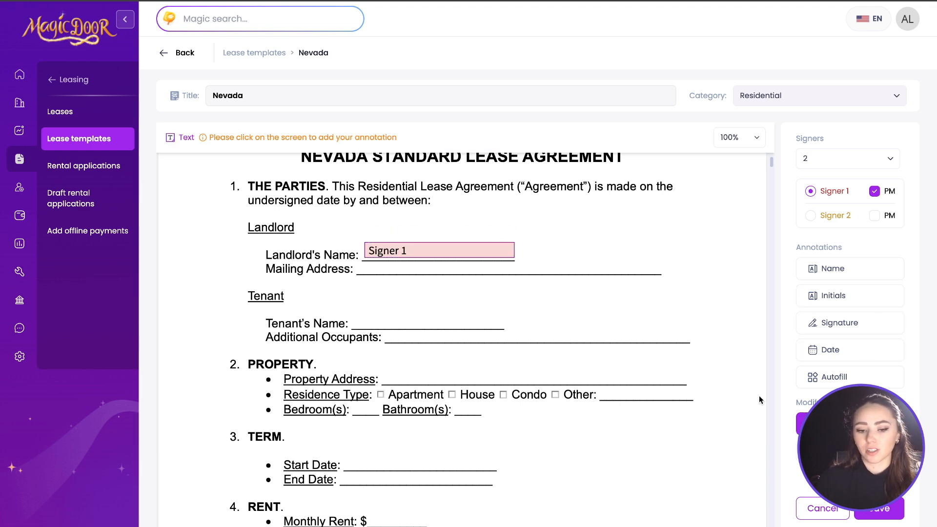
{"action": "left_click", "coordinate": [364, 264]}
{"action": "left_click_drag", "start_coordinate": [360, 258], "coordinate": [353, 255]}
{"action": "mouse_move", "coordinate": [427, 279]}
{"action": "left_mouse_down"}
{"action": "mouse_move", "coordinate": [731, 273]}
{"action": "mouse_move", "coordinate": [675, 277]}
{"action": "left_mouse_up"}
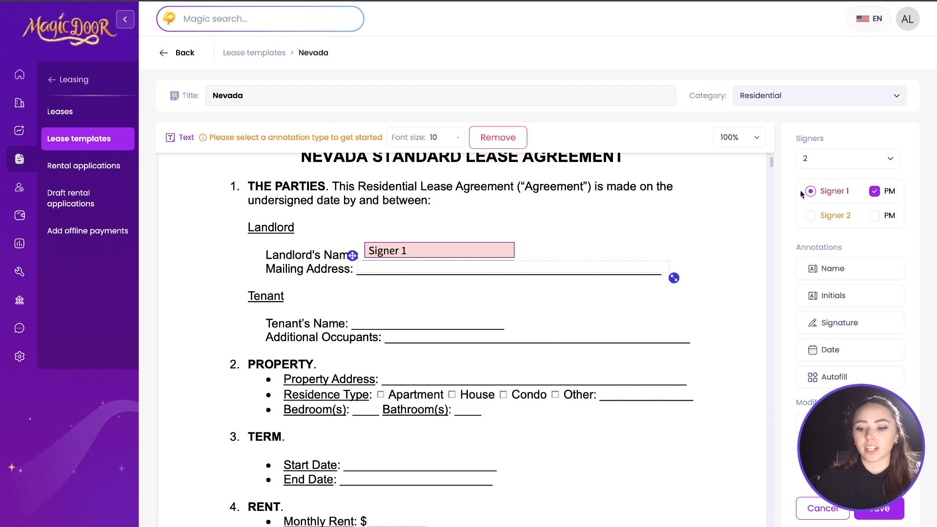
Place a Name annotation for Signer 2 on the Tenant's Name line and widen it to cover the line
{"action": "left_click", "coordinate": [811, 217]}
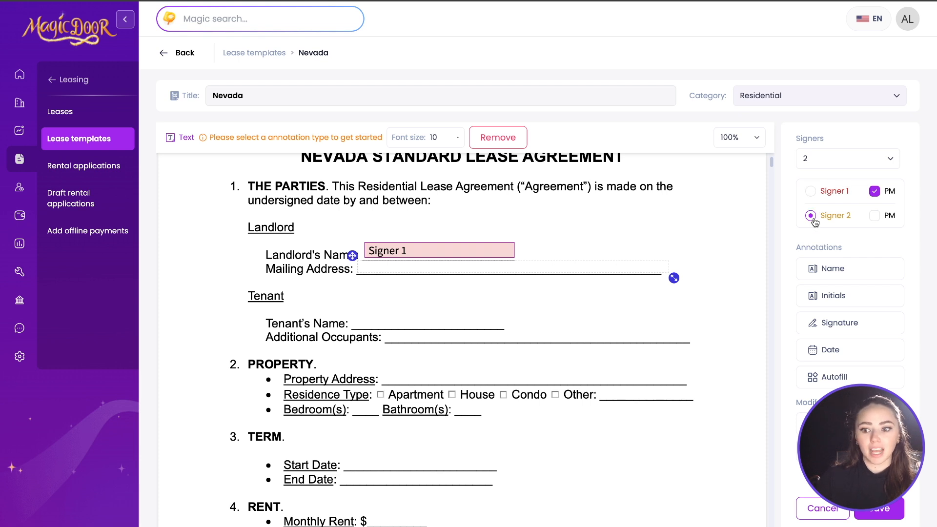
{"action": "left_click", "coordinate": [837, 268]}
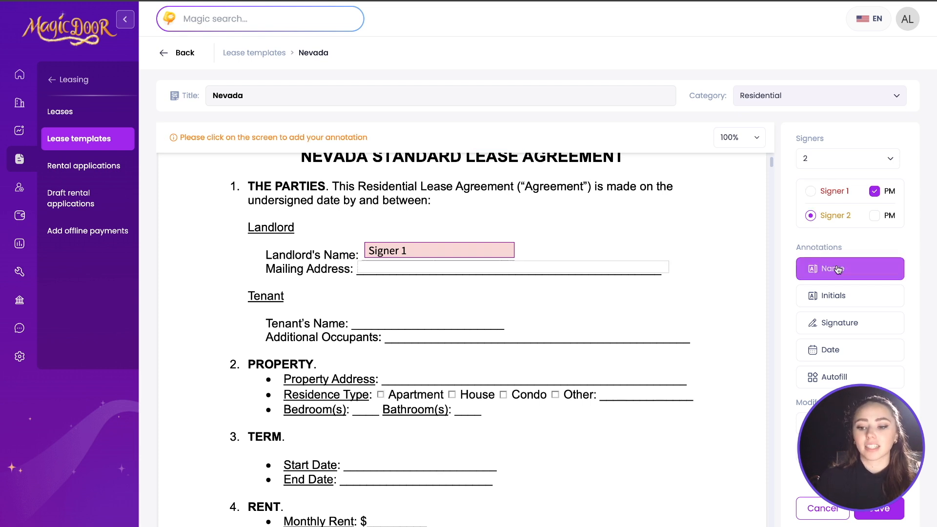
{"action": "left_click", "coordinate": [359, 317]}
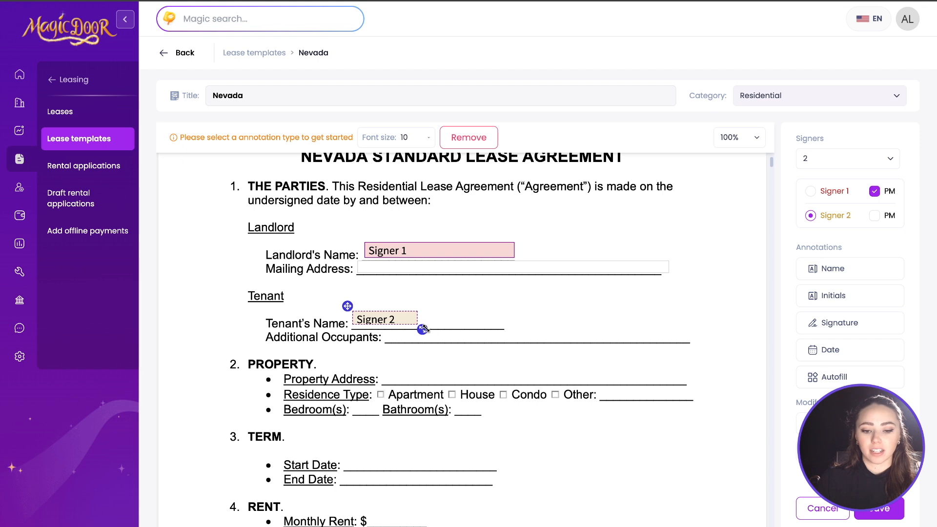
{"action": "left_click_drag", "start_coordinate": [423, 330], "coordinate": [520, 330]}
Place an Address autofill annotation across the full Property Address line and review the available unit and lease autofill fields
{"action": "scroll", "coordinate": [392, 297], "scroll_direction": "down", "scroll_amount": 2}
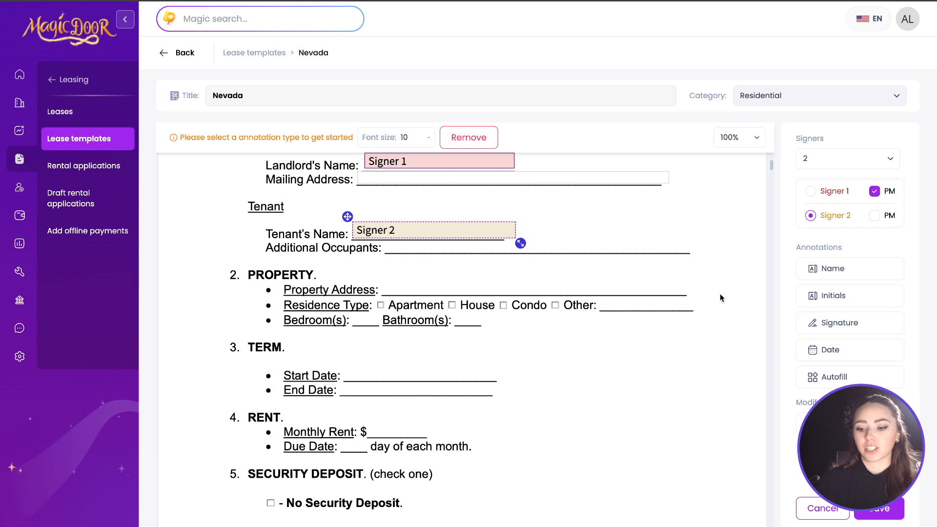
{"action": "left_click", "coordinate": [838, 382]}
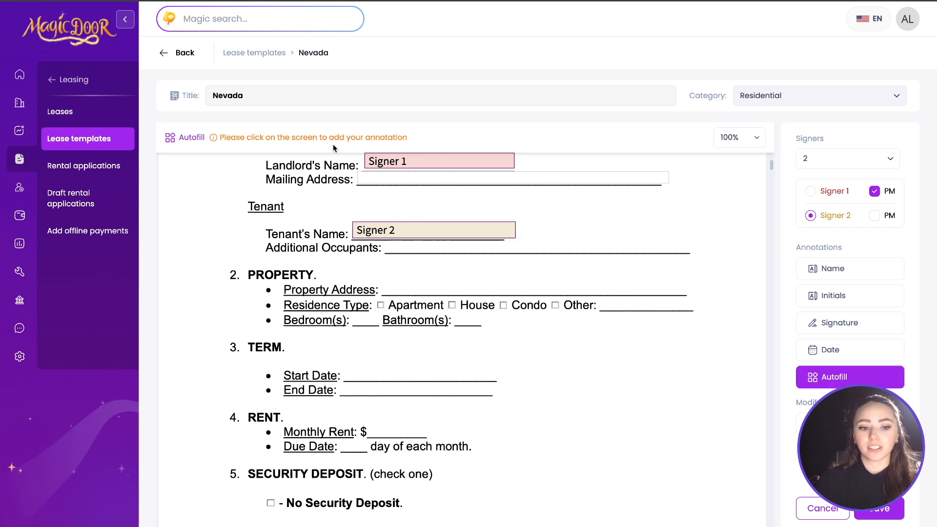
{"action": "left_click", "coordinate": [385, 288]}
{"action": "mouse_move", "coordinate": [454, 298]}
{"action": "left_mouse_down"}
{"action": "mouse_move", "coordinate": [595, 271]}
{"action": "mouse_move", "coordinate": [698, 300]}
{"action": "left_mouse_up"}
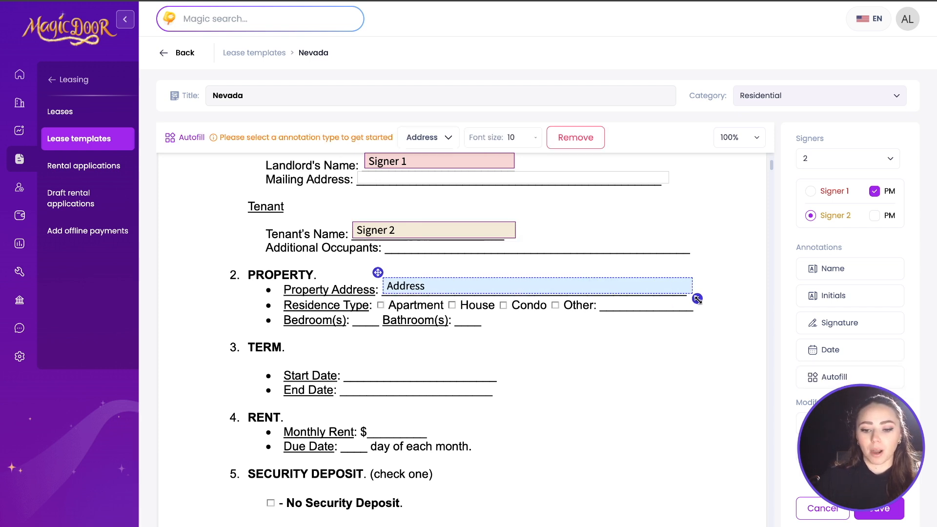
{"action": "left_click", "coordinate": [424, 137]}
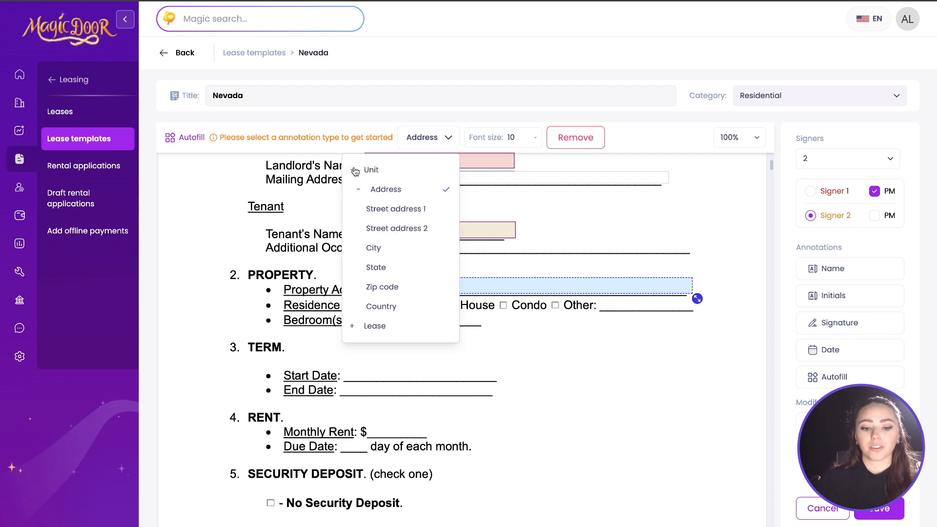
{"action": "left_click", "coordinate": [353, 325]}
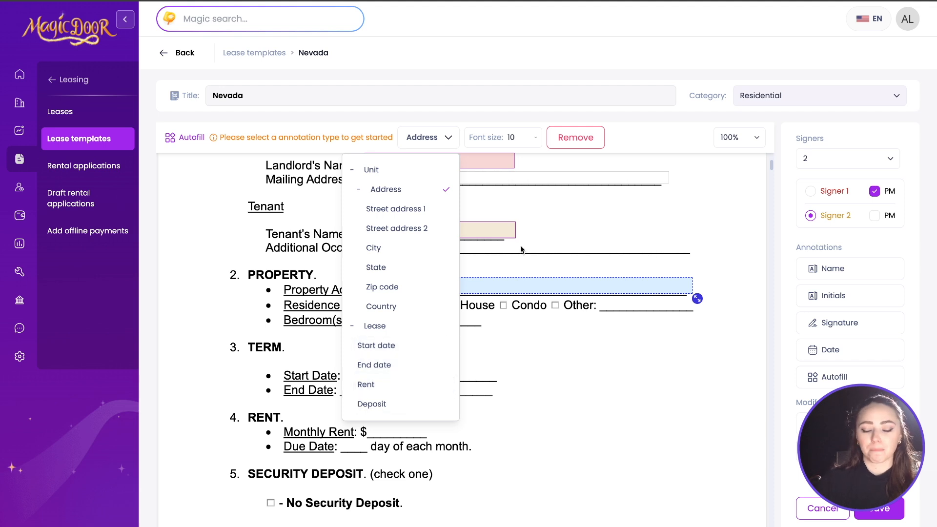
{"action": "left_click", "coordinate": [546, 209]}
Add a check mark annotation to the Apartment residence type box, then enlarge it and align it with the box
{"action": "scroll", "coordinate": [465, 280], "scroll_direction": "down", "scroll_amount": 1}
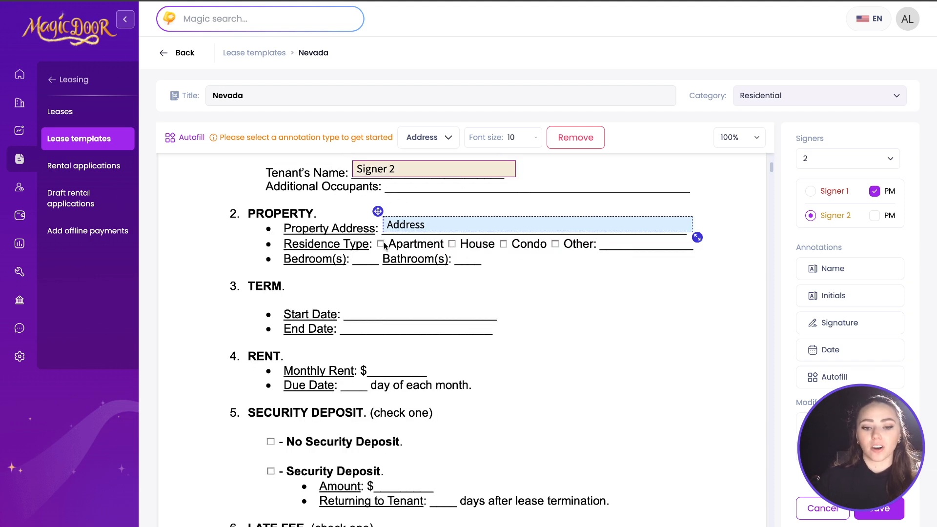
{"action": "left_click", "coordinate": [830, 452]}
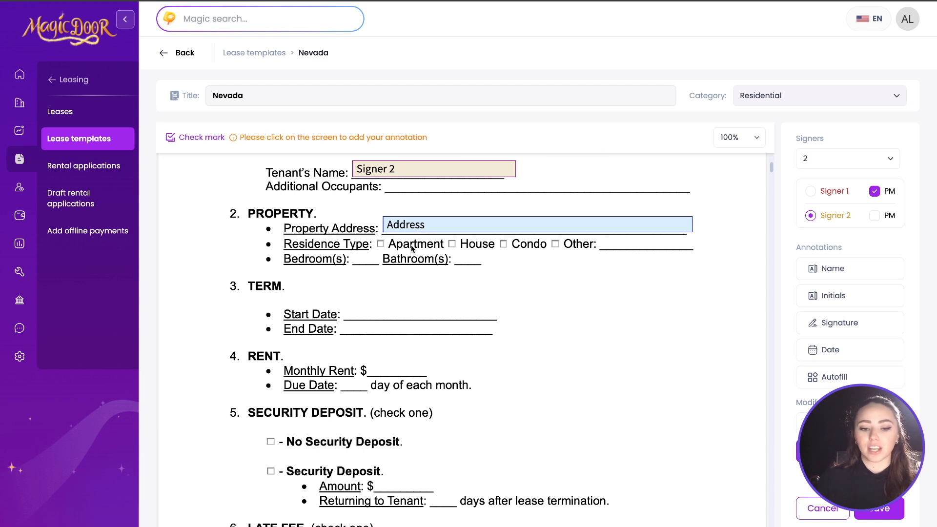
{"action": "left_click", "coordinate": [381, 244]}
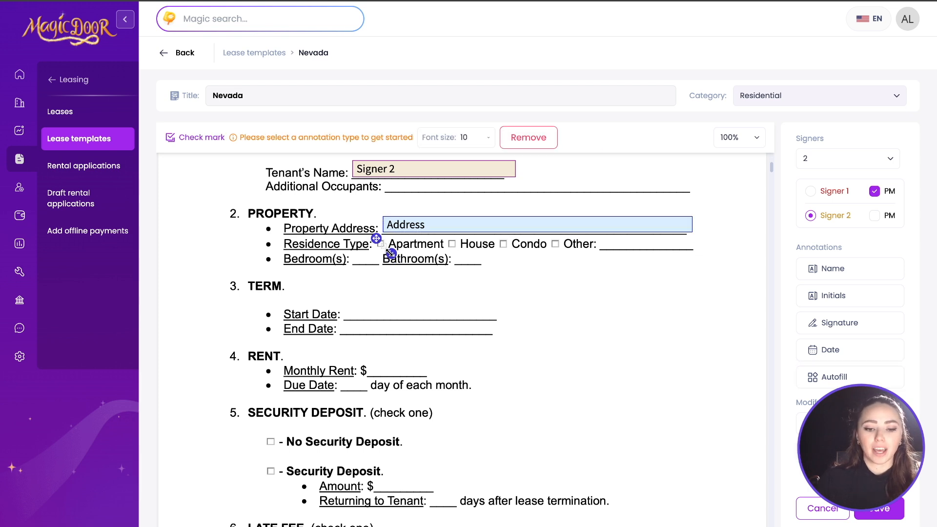
{"action": "left_click_drag", "start_coordinate": [400, 262], "coordinate": [404, 267]}
{"action": "left_click_drag", "start_coordinate": [376, 238], "coordinate": [370, 227]}
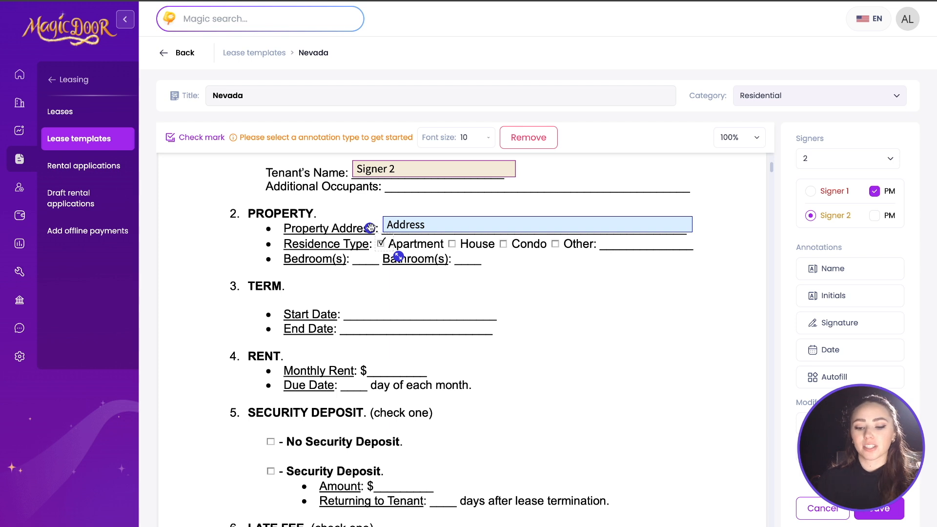
Remove the check mark annotation from the Apartment residence type box
{"action": "left_click", "coordinate": [535, 135]}
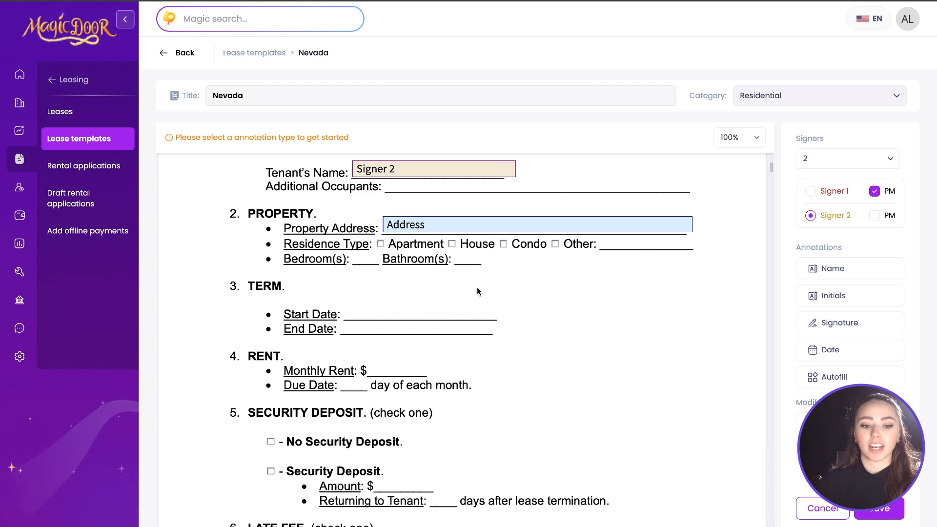
Place an autofill annotation across the Start Date line in the Term section and set it to the lease's Start date
{"action": "scroll", "coordinate": [477, 291], "scroll_direction": "down", "scroll_amount": 1}
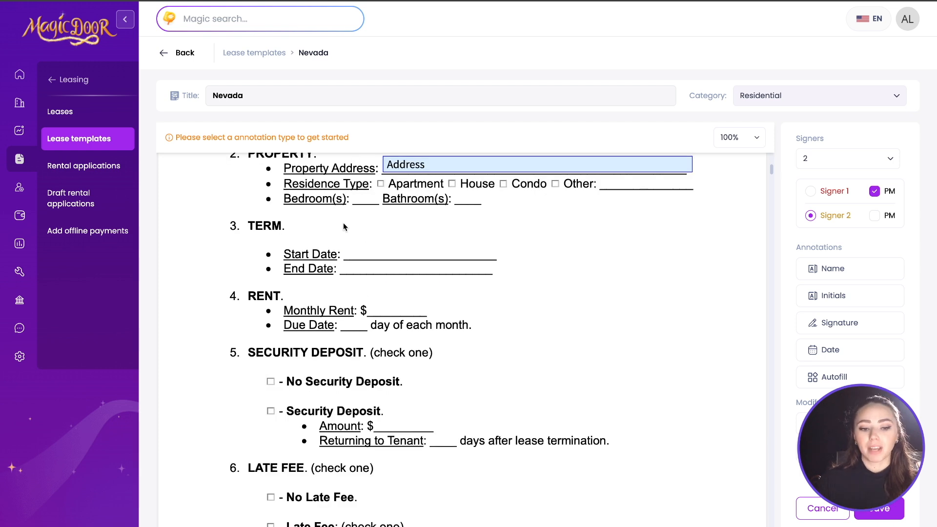
{"action": "left_click", "coordinate": [833, 377]}
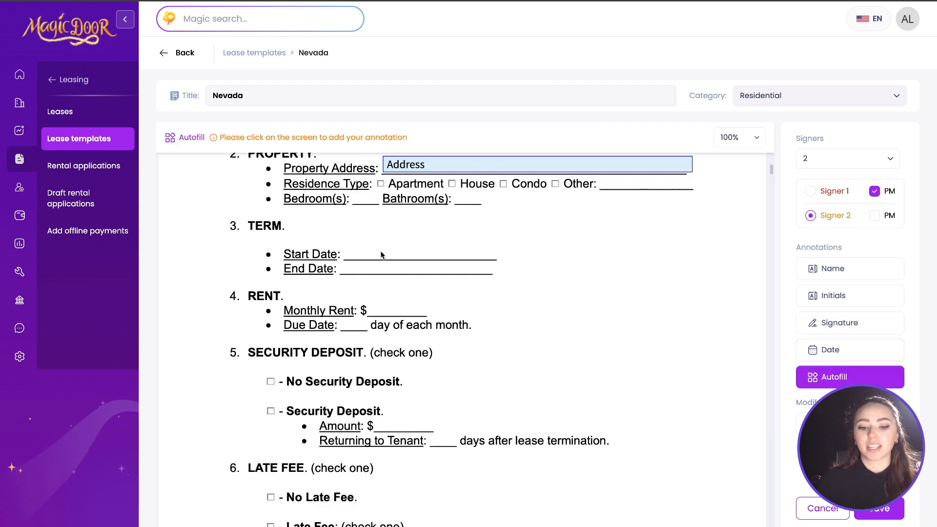
{"action": "left_click", "coordinate": [347, 241]}
{"action": "left_click_drag", "start_coordinate": [416, 260], "coordinate": [501, 261]}
{"action": "left_click", "coordinate": [446, 139]}
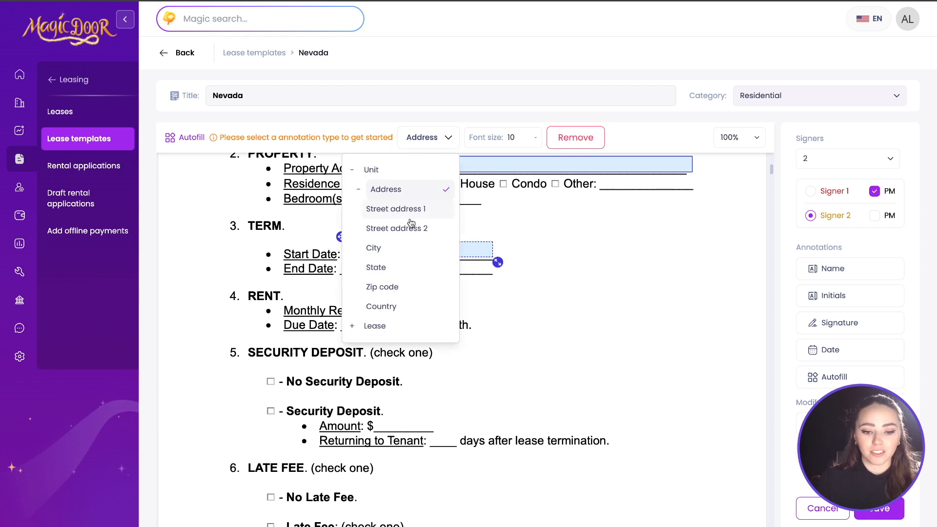
{"action": "left_click", "coordinate": [447, 138]}
{"action": "left_click", "coordinate": [445, 139]}
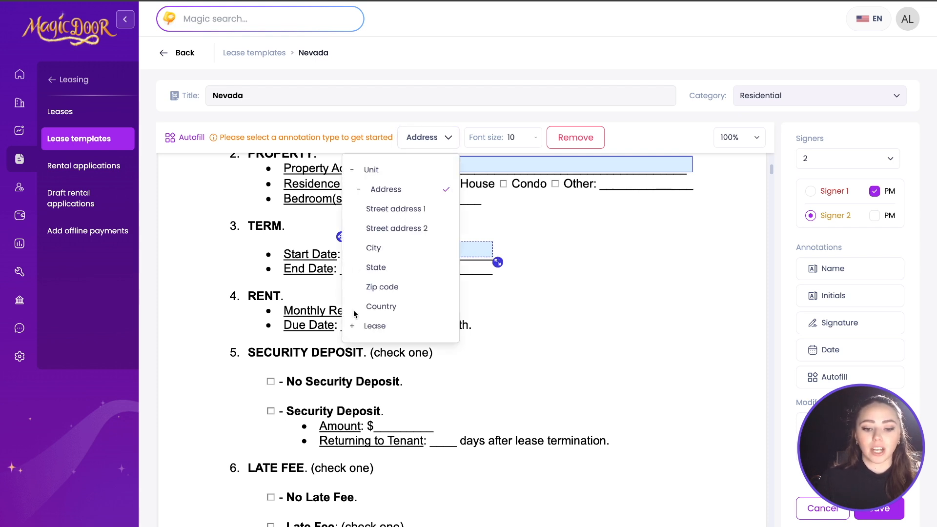
{"action": "left_click", "coordinate": [355, 326]}
{"action": "left_click", "coordinate": [378, 346]}
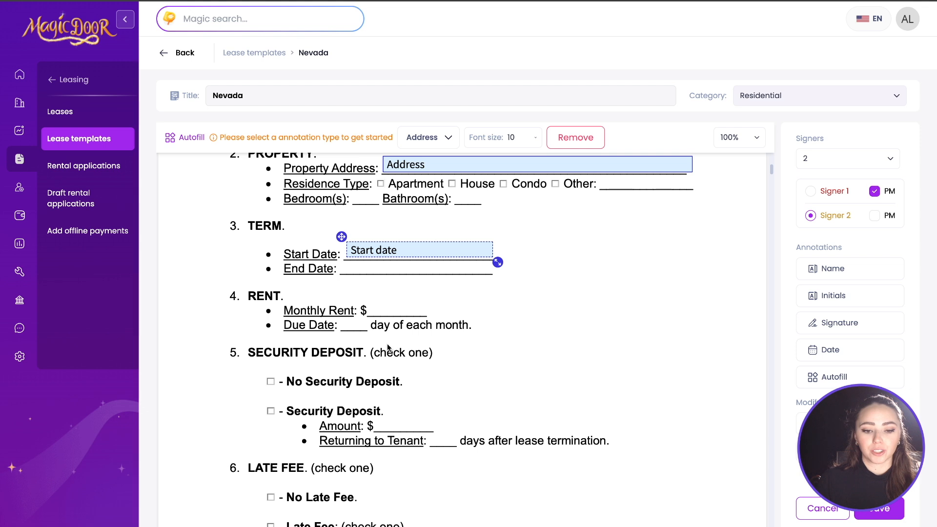
Place an autofill annotation across the End Date line in the Term section and set it to the lease's End date
{"action": "left_click", "coordinate": [816, 385]}
{"action": "left_click", "coordinate": [352, 266]}
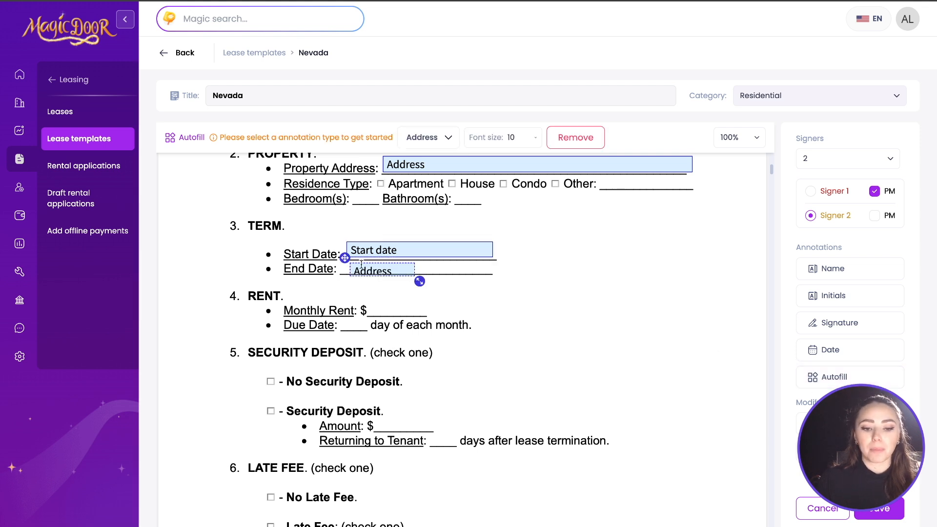
{"action": "left_click_drag", "start_coordinate": [345, 257], "coordinate": [338, 256]}
{"action": "left_click_drag", "start_coordinate": [413, 278], "coordinate": [494, 279]}
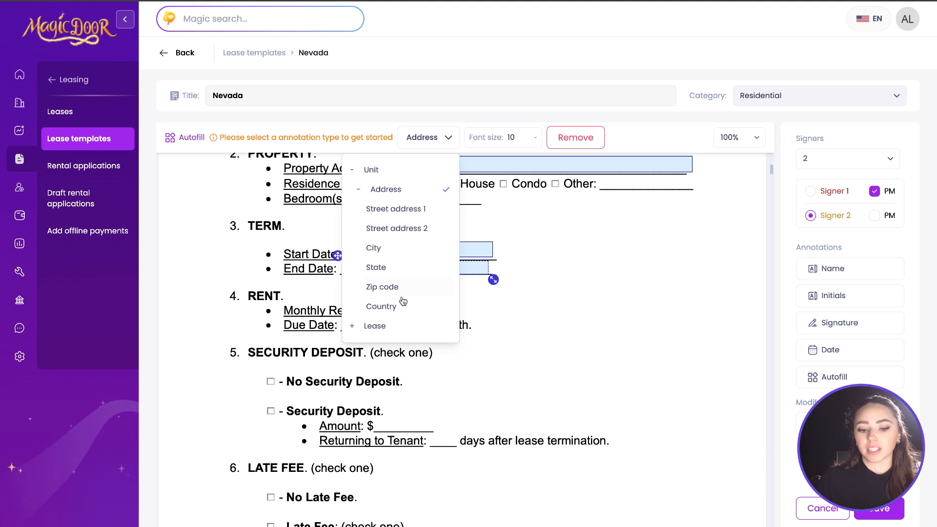
{"action": "left_click", "coordinate": [374, 325]}
{"action": "left_click", "coordinate": [418, 365]}
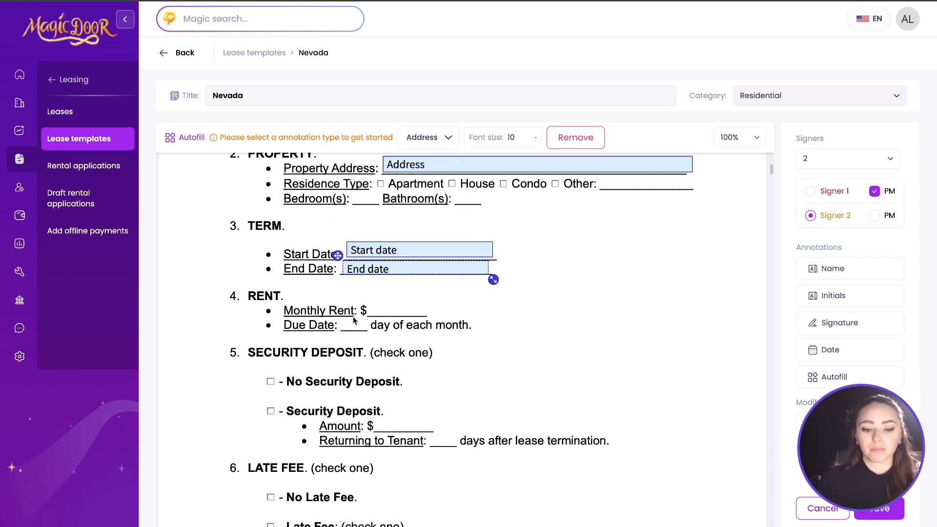
Place an autofill annotation on the Monthly Rent line and set it to the lease's Rent field
{"action": "left_click", "coordinate": [836, 377]}
{"action": "left_click", "coordinate": [380, 295]}
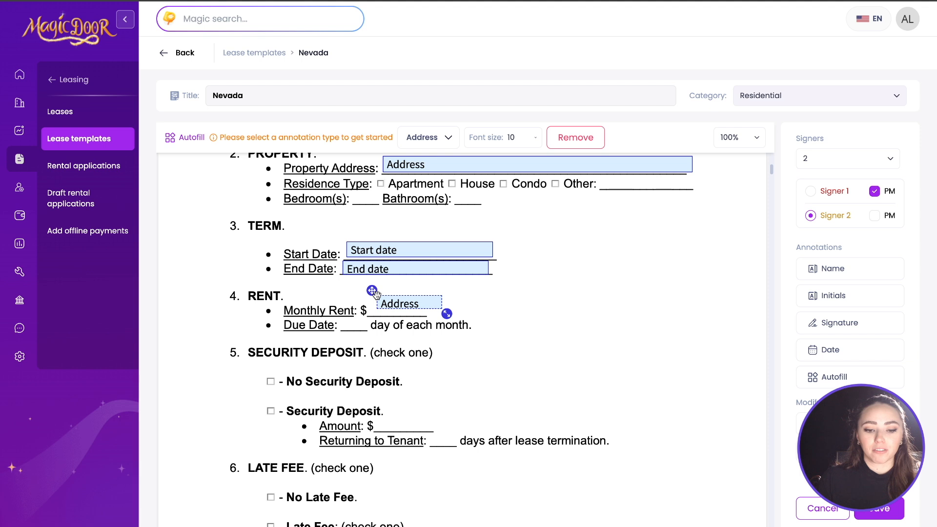
{"action": "left_click", "coordinate": [428, 137]}
{"action": "left_click", "coordinate": [400, 327]}
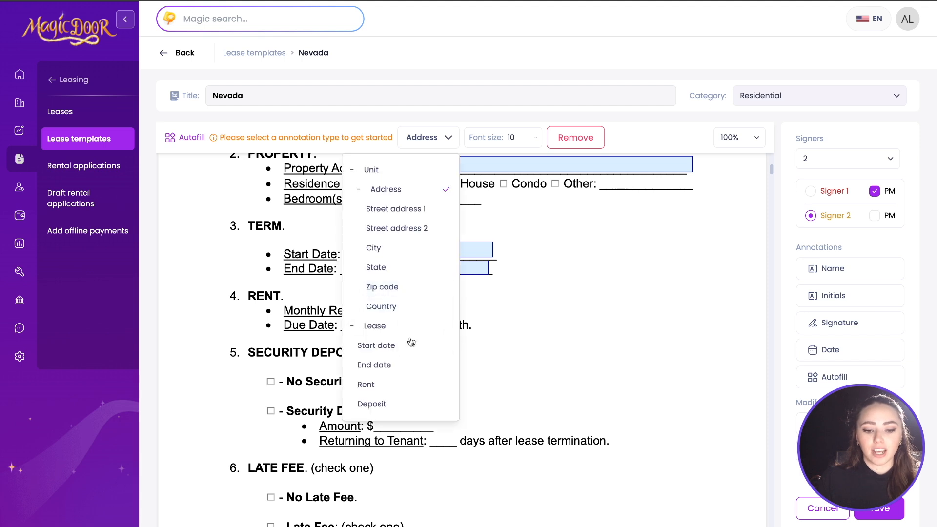
{"action": "left_click", "coordinate": [405, 393]}
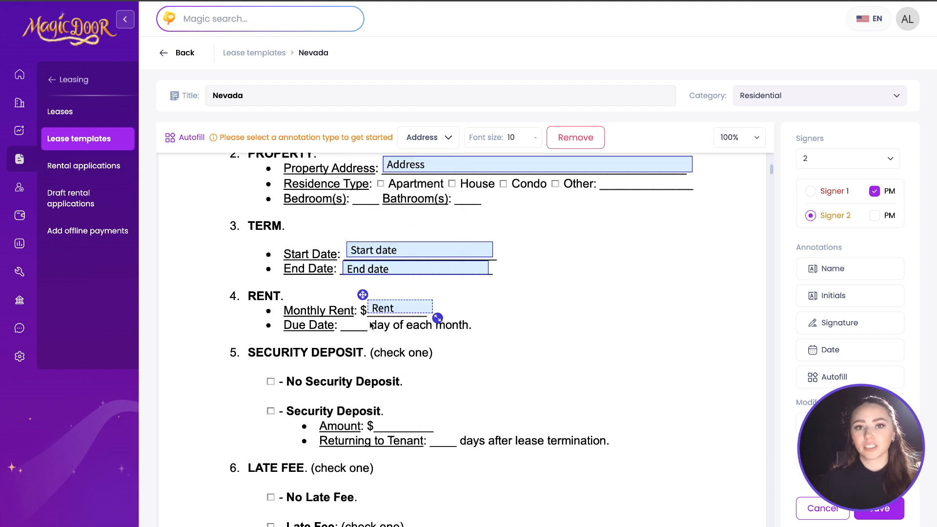
Place a Name annotation for Signer 1 on the Print Name line under the Landlord's Signature and widen it along the line
{"action": "scroll", "coordinate": [554, 395], "scroll_direction": "down", "scroll_amount": 3}
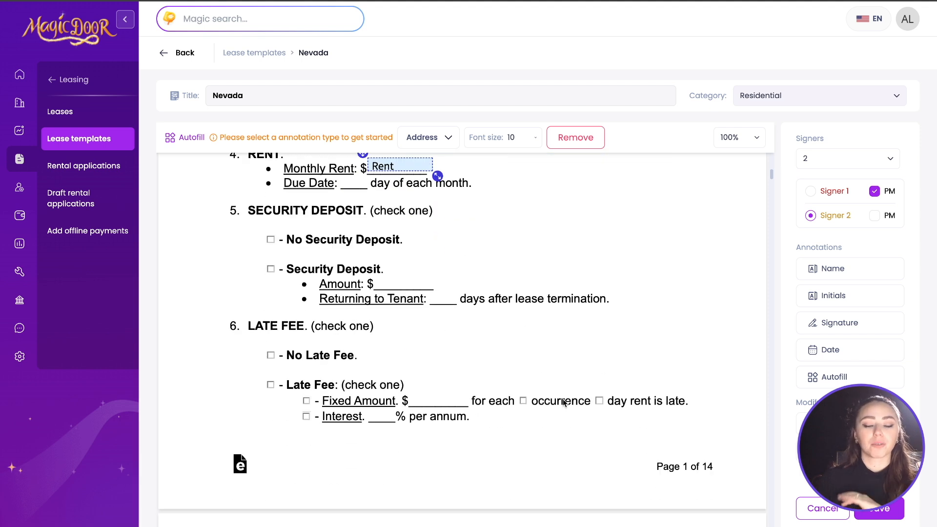
{"action": "scroll", "coordinate": [564, 399], "scroll_direction": "down", "scroll_amount": 2}
{"action": "scroll", "coordinate": [564, 399], "scroll_direction": "up", "scroll_amount": 1}
{"action": "scroll", "coordinate": [563, 400], "scroll_direction": "down", "scroll_amount": 15}
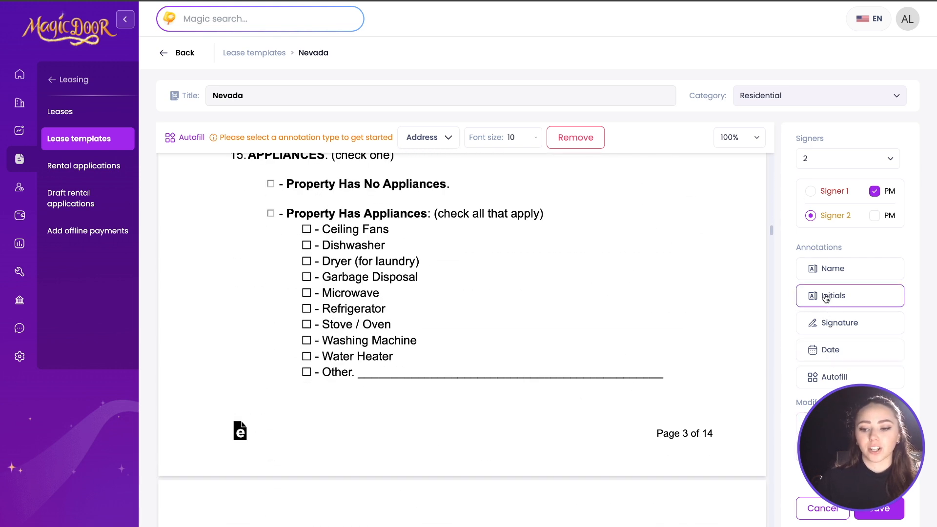
{"action": "scroll", "coordinate": [484, 336], "scroll_direction": "down", "scroll_amount": 20}
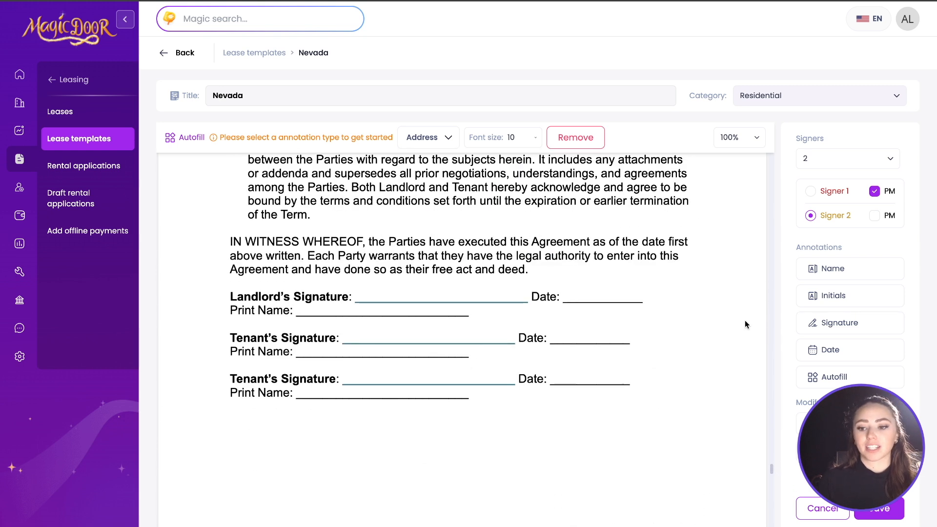
{"action": "left_click", "coordinate": [812, 192]}
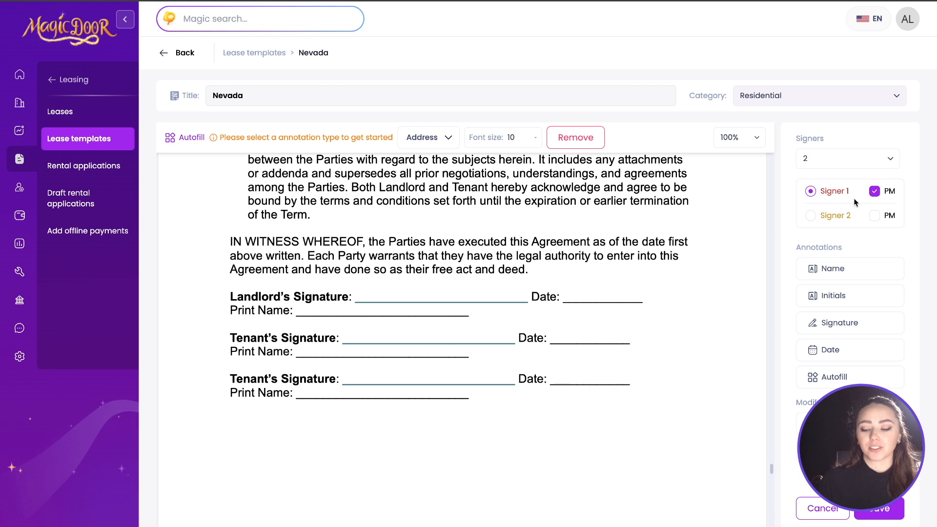
{"action": "left_click", "coordinate": [835, 274]}
{"action": "left_click", "coordinate": [309, 317]}
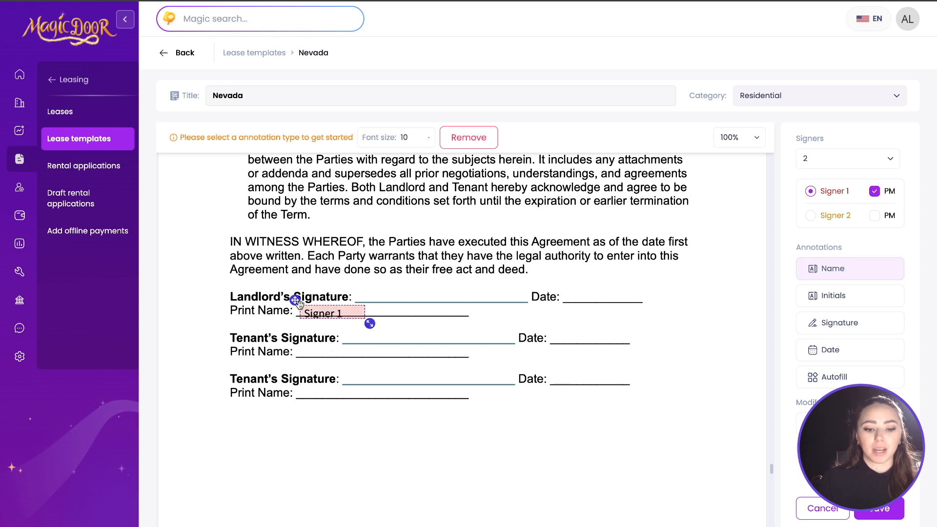
{"action": "left_click_drag", "start_coordinate": [370, 323], "coordinate": [447, 322]}
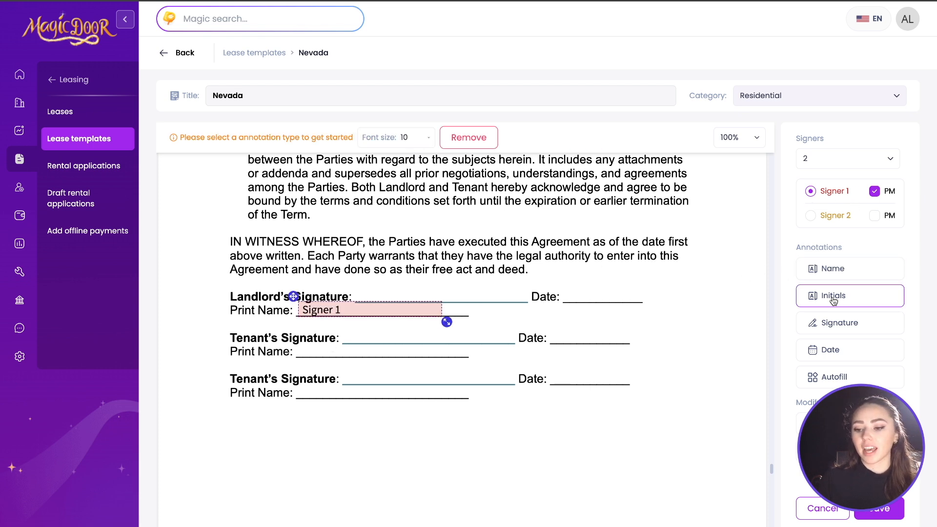
Add Signer 1 Signature and Date annotations to the Landlord's Signature and Date lines, widening each to fit its line
{"action": "left_click", "coordinate": [840, 322]}
{"action": "left_click", "coordinate": [362, 290]}
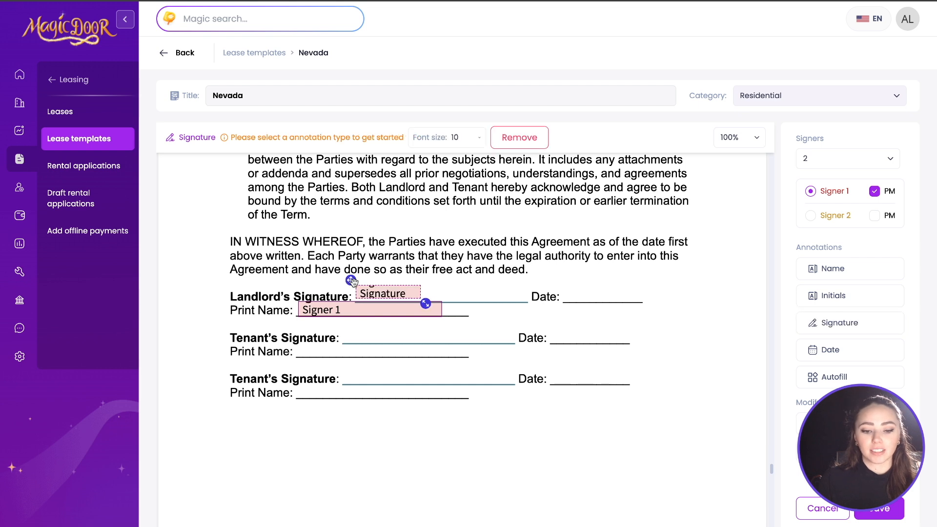
{"action": "mouse_move", "coordinate": [432, 304]}
{"action": "left_mouse_down"}
{"action": "mouse_move", "coordinate": [538, 303]}
{"action": "mouse_move", "coordinate": [524, 303]}
{"action": "left_mouse_up"}
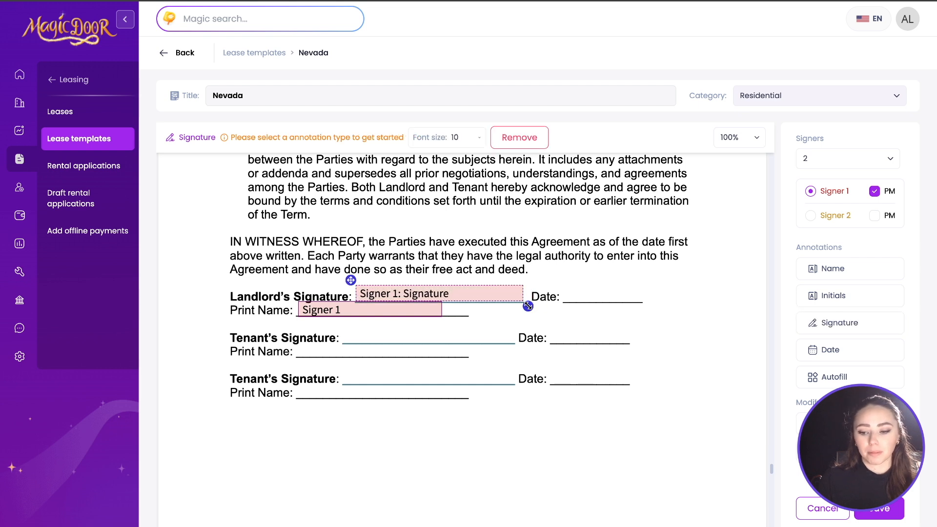
{"action": "left_click", "coordinate": [811, 350]}
{"action": "left_click", "coordinate": [566, 291]}
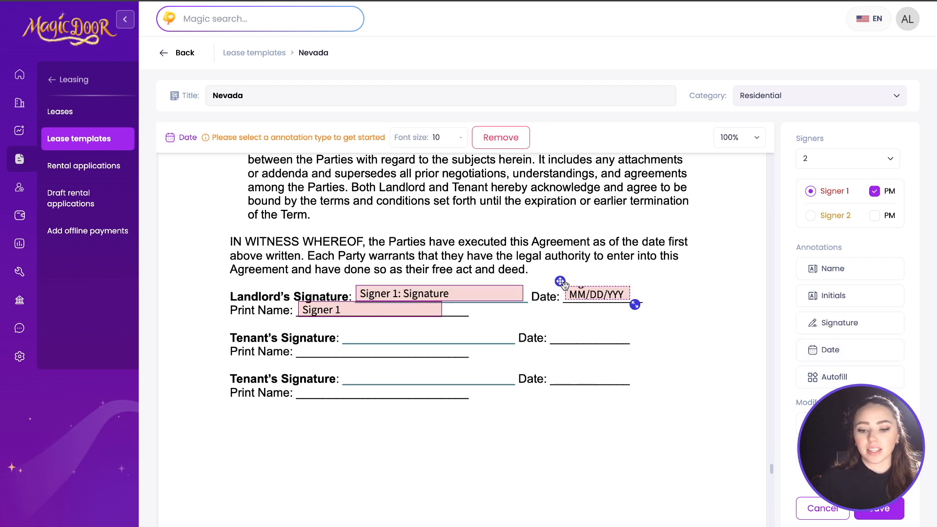
{"action": "left_click_drag", "start_coordinate": [634, 305], "coordinate": [649, 306]}
Place a Name annotation for Signer 2 on the Print Name line under the first Tenant's Signature and widen it
{"action": "left_click", "coordinate": [814, 220]}
{"action": "left_click", "coordinate": [832, 269]}
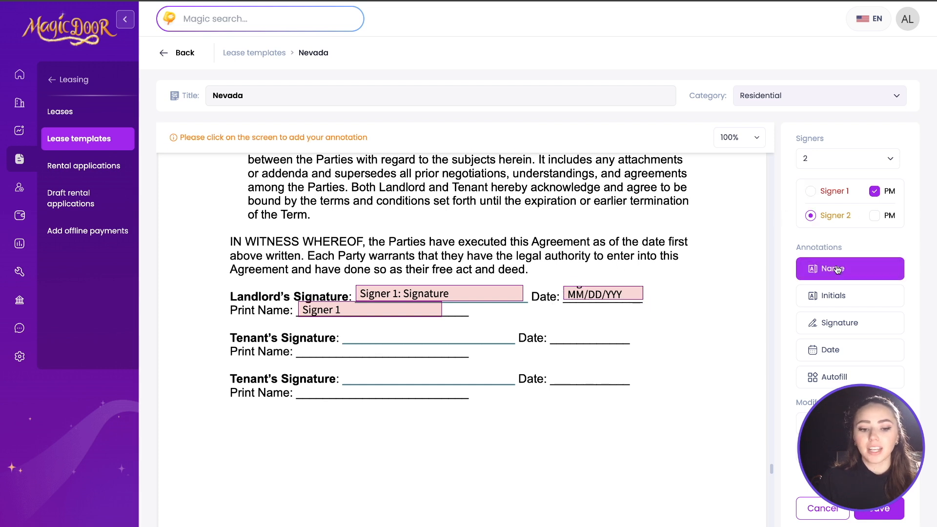
{"action": "left_click", "coordinate": [307, 351]}
{"action": "left_click_drag", "start_coordinate": [303, 343], "coordinate": [294, 339]}
{"action": "left_click_drag", "start_coordinate": [369, 361], "coordinate": [372, 362]}
{"action": "left_click_drag", "start_coordinate": [372, 362], "coordinate": [421, 361]}
Add Signer 2 Signature and Date annotations to the first Tenant's Signature and Date lines, fitting each to its line
{"action": "left_click", "coordinate": [840, 323]}
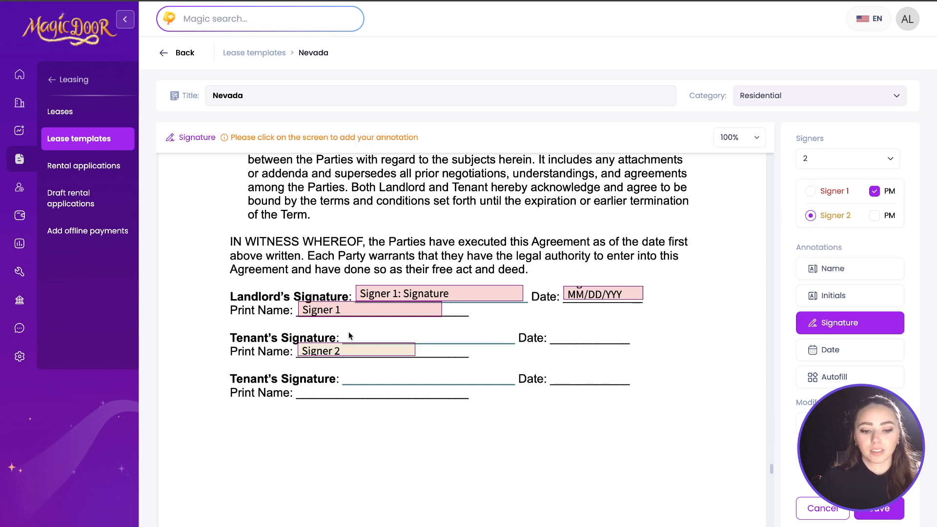
{"action": "left_click", "coordinate": [349, 333]}
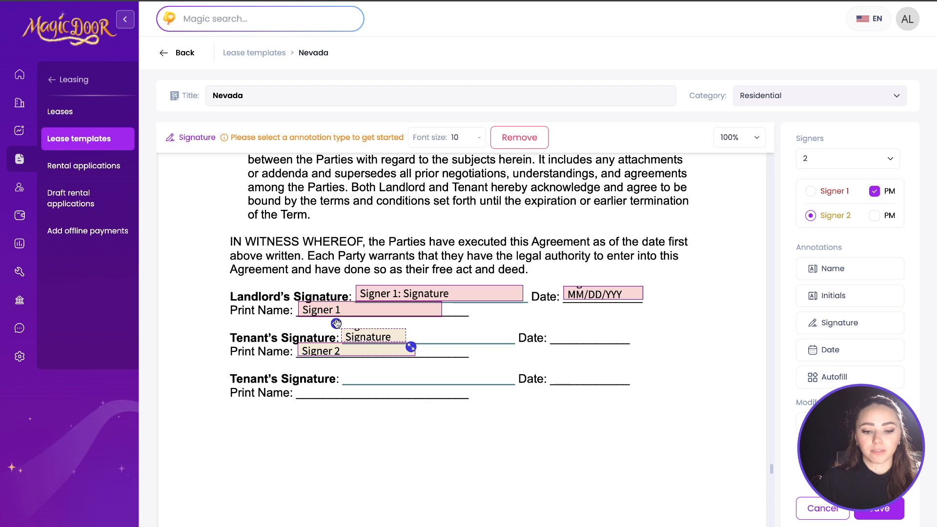
{"action": "left_click_drag", "start_coordinate": [469, 344], "coordinate": [515, 349]}
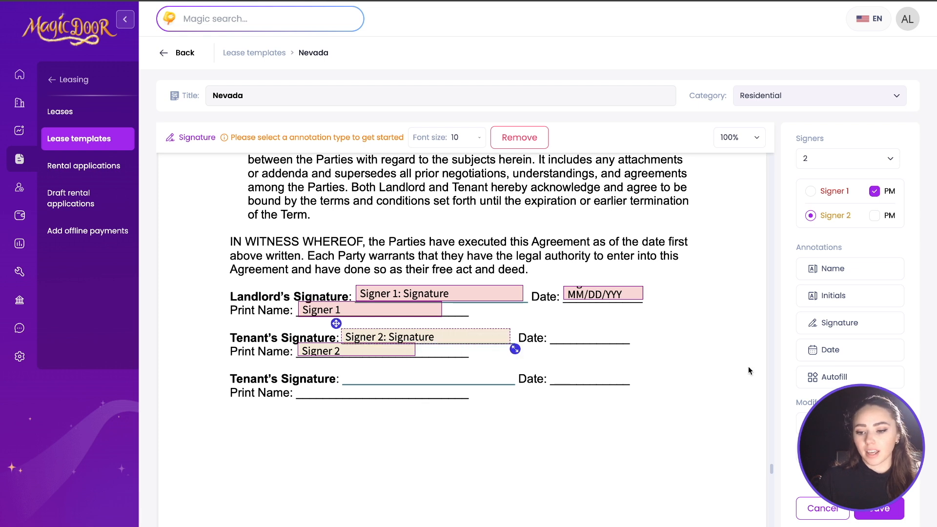
{"action": "left_click", "coordinate": [840, 350]}
{"action": "left_click", "coordinate": [561, 325]}
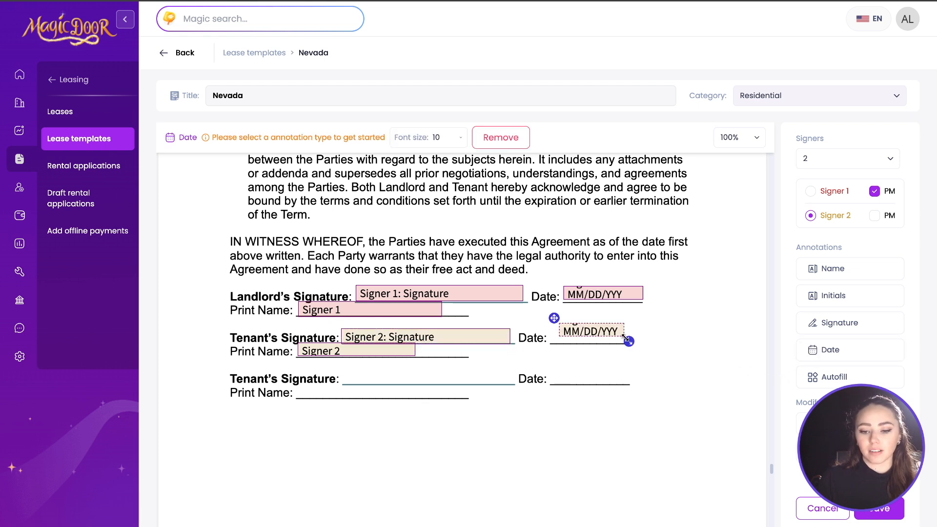
{"action": "left_click_drag", "start_coordinate": [626, 338], "coordinate": [648, 354]}
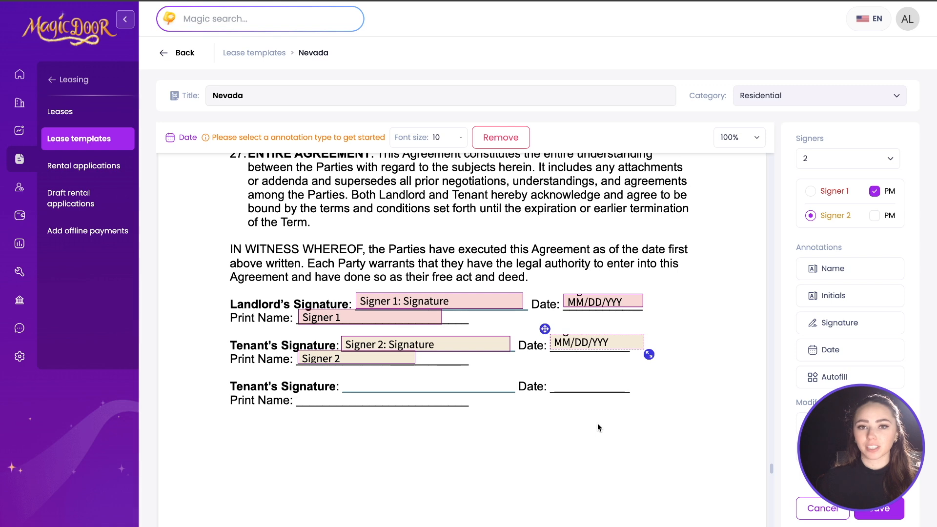
Save the Nevada lease template and look back over its annotations from the signature lines to the first page
{"action": "left_click", "coordinate": [882, 510]}
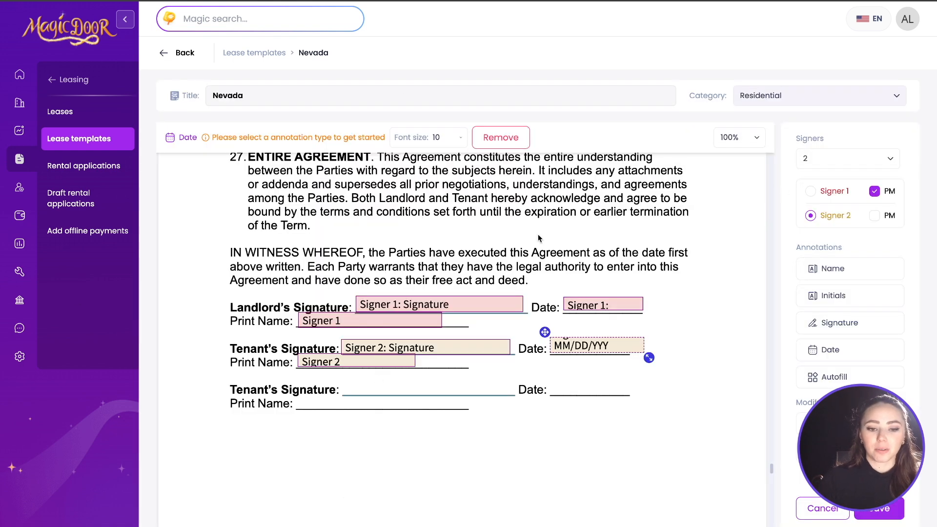
{"action": "scroll", "coordinate": [539, 238], "scroll_direction": "up", "scroll_amount": 20}
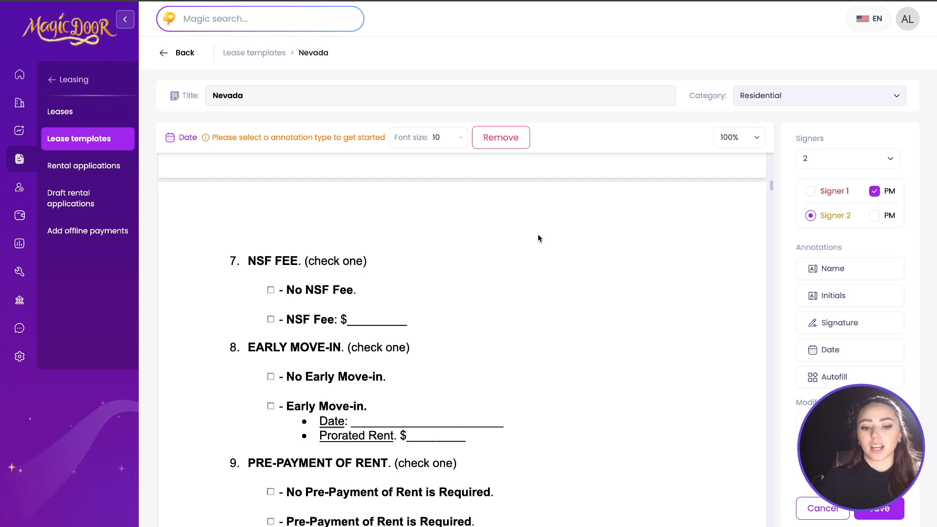
{"action": "scroll", "coordinate": [539, 238], "scroll_direction": "up", "scroll_amount": 10}
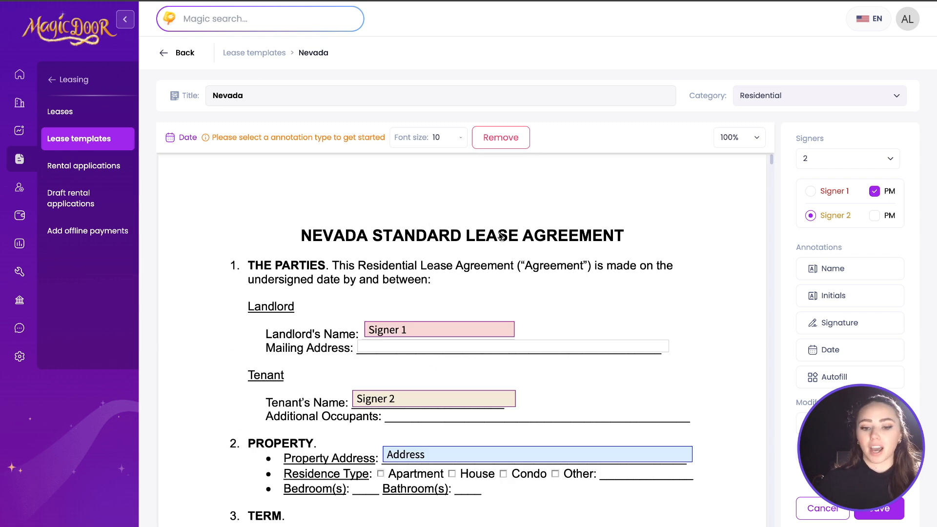
Open the lease running 02/01/2025 to 01/31/2026 and start a new document from its Signings
{"action": "left_click", "coordinate": [60, 115]}
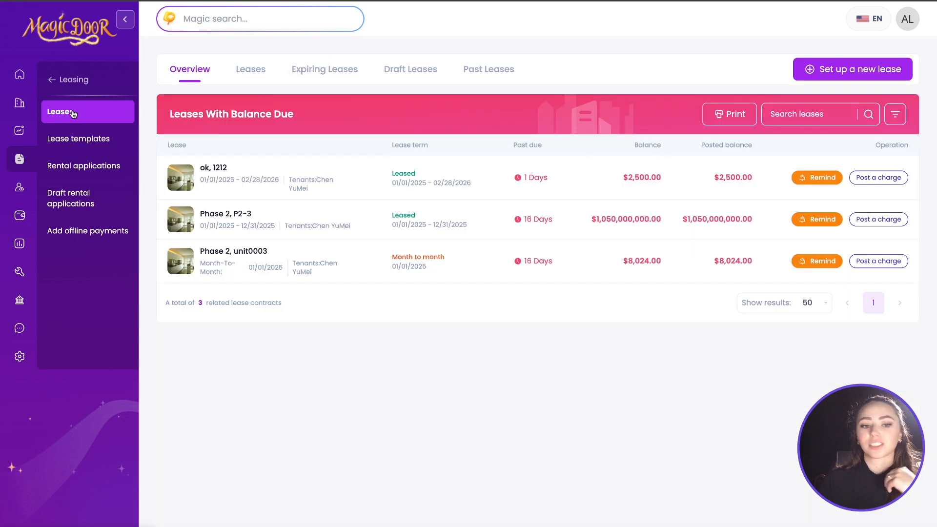
{"action": "left_click", "coordinate": [265, 70]}
{"action": "left_click", "coordinate": [464, 195]}
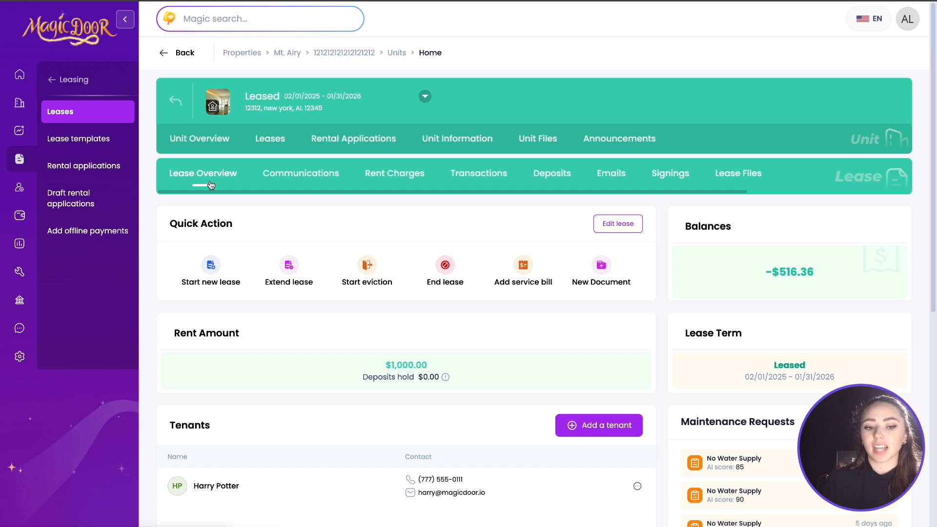
{"action": "left_click", "coordinate": [671, 178]}
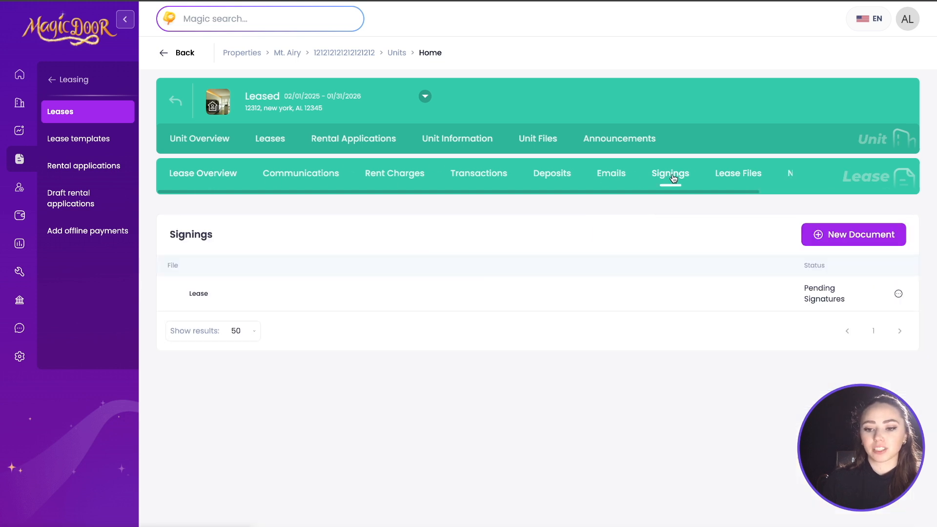
{"action": "left_click", "coordinate": [847, 240]}
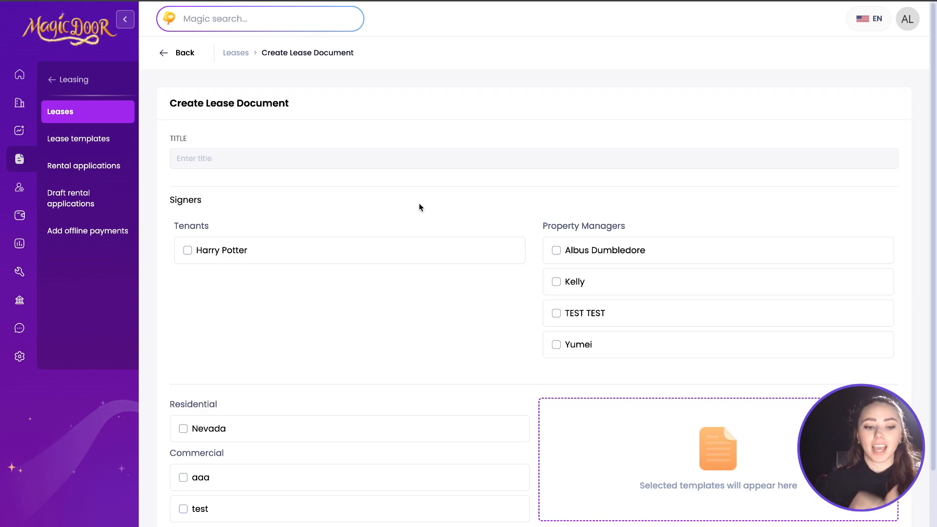
Title the lease document "Lease", select the tenant and the second listed property manager as signers, and include the Nevada residential template
{"action": "left_click", "coordinate": [187, 253]}
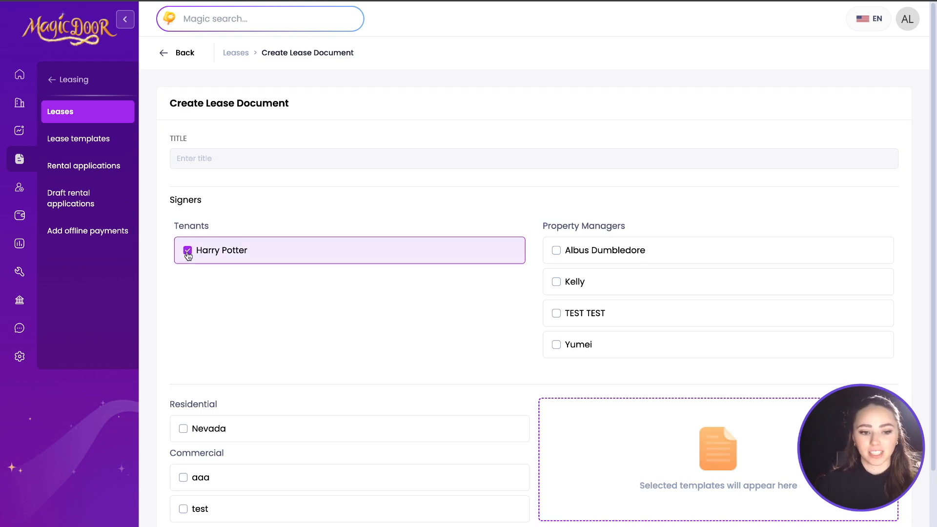
{"action": "left_click", "coordinate": [232, 159]}
{"action": "type", "text": "Lease"}
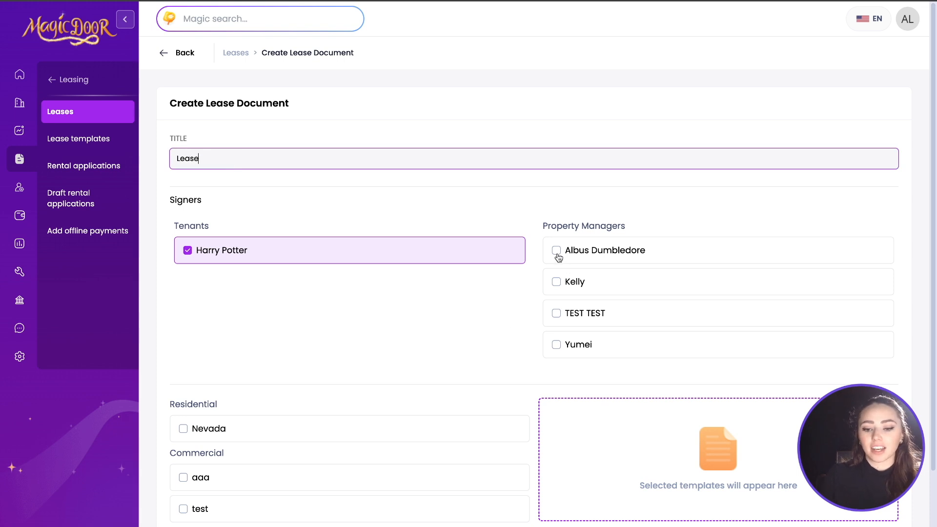
{"action": "left_click", "coordinate": [556, 282]}
{"action": "scroll", "coordinate": [484, 348], "scroll_direction": "down", "scroll_amount": 2}
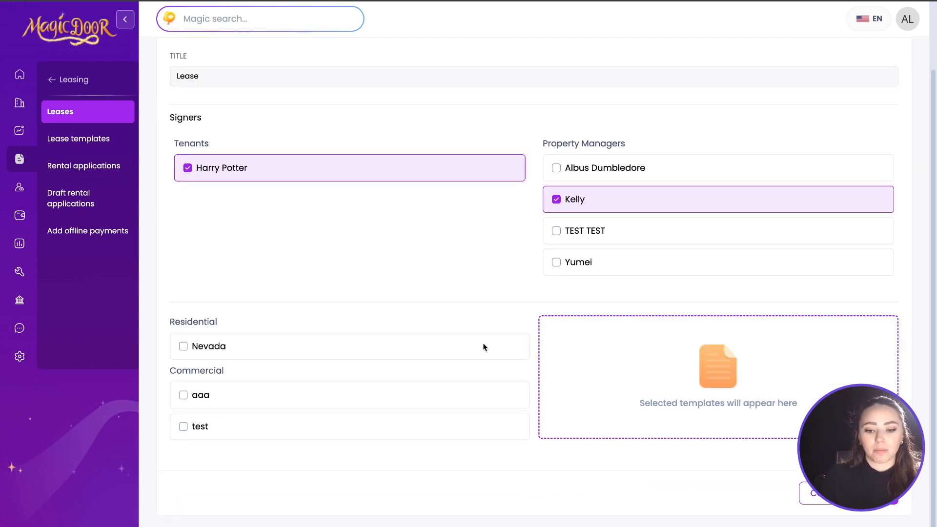
{"action": "left_click", "coordinate": [183, 353]}
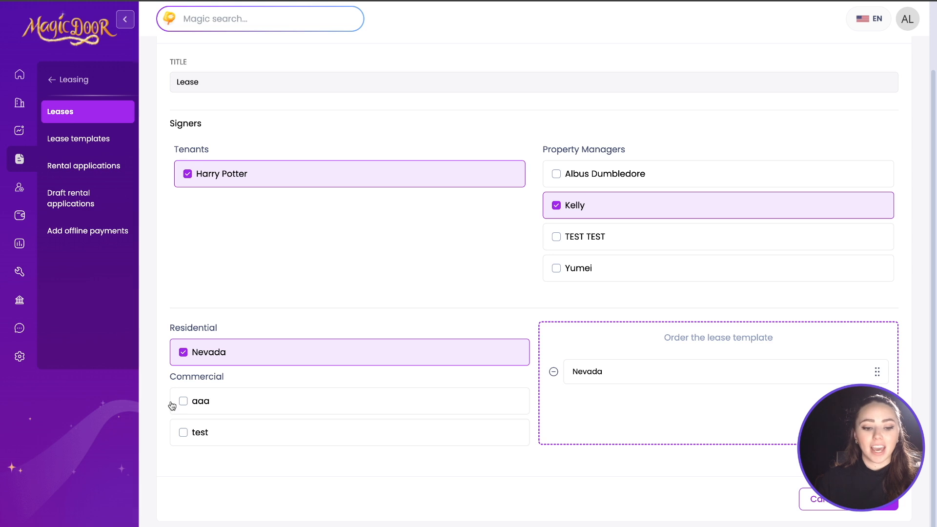
{"action": "left_click", "coordinate": [183, 433]}
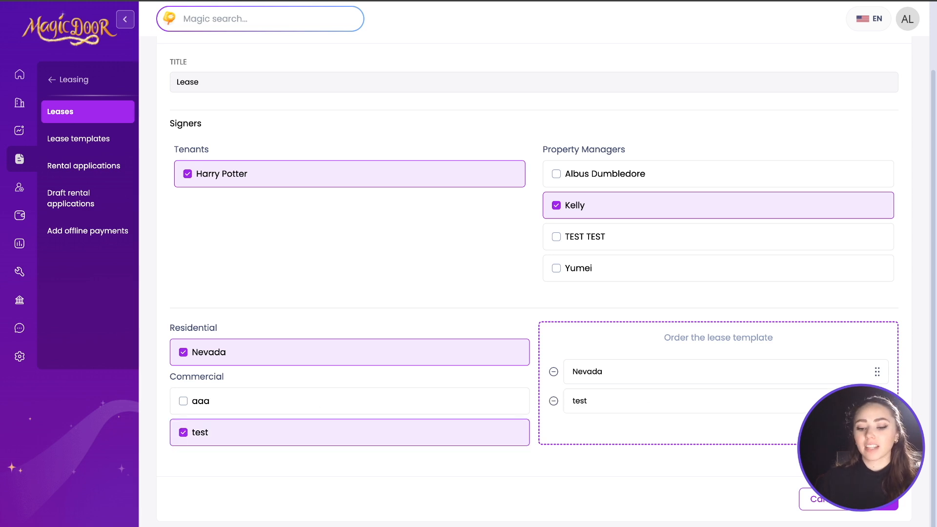
{"action": "left_click_drag", "start_coordinate": [877, 401], "coordinate": [875, 359]}
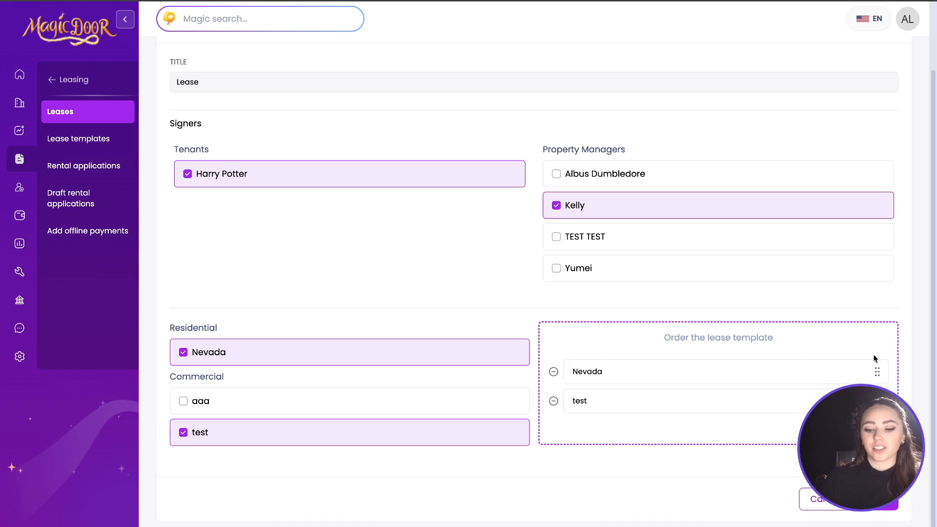
{"action": "left_click", "coordinate": [554, 401]}
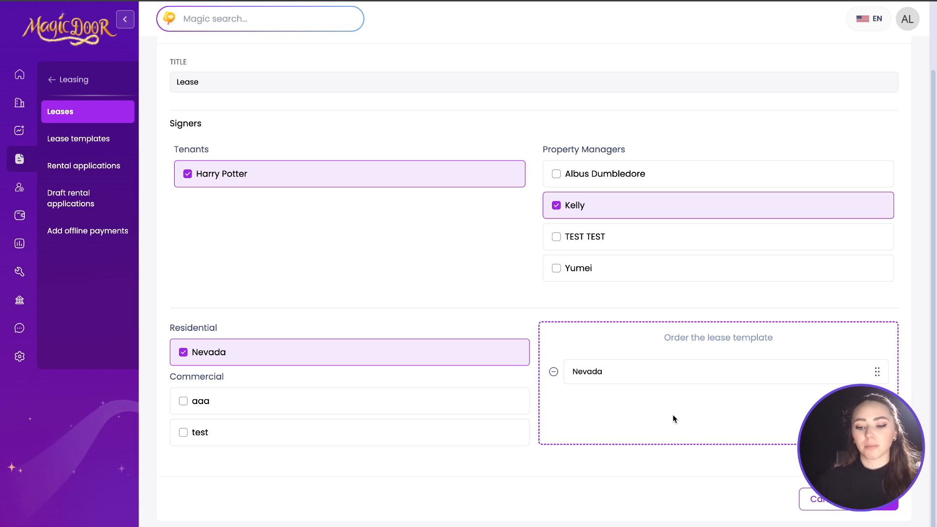
Create the lease document and place a check mark in the Apartment box under Residence Type
{"action": "left_click", "coordinate": [877, 508]}
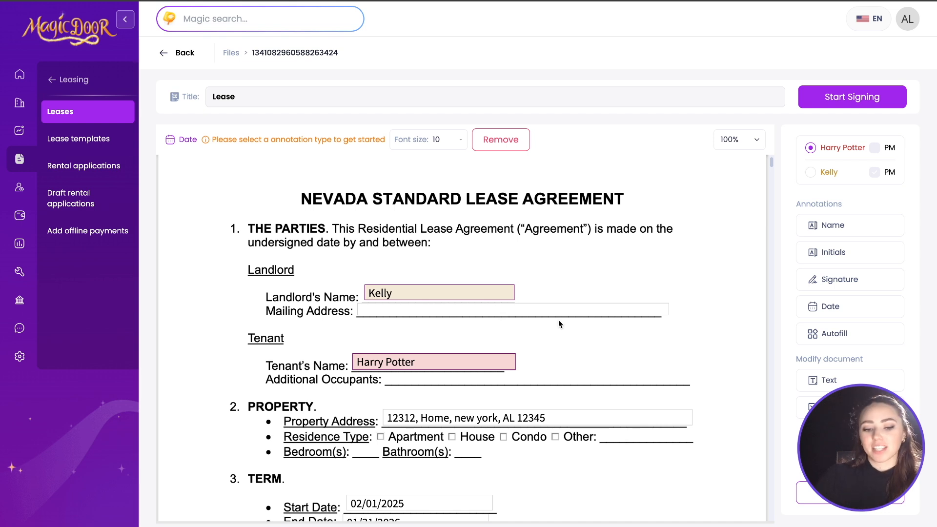
{"action": "scroll", "coordinate": [558, 321], "scroll_direction": "down", "scroll_amount": 3}
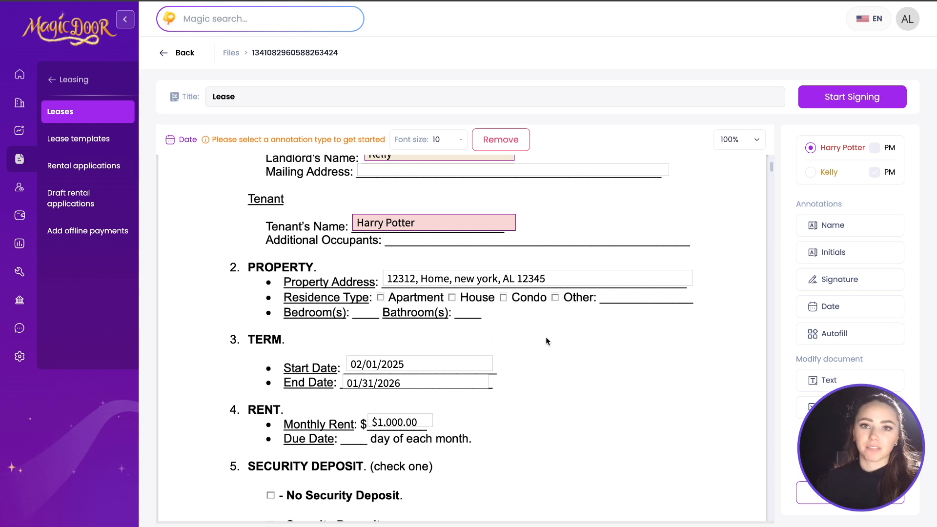
{"action": "left_click", "coordinate": [843, 381]}
{"action": "left_click", "coordinate": [811, 407]}
{"action": "left_click", "coordinate": [381, 296]}
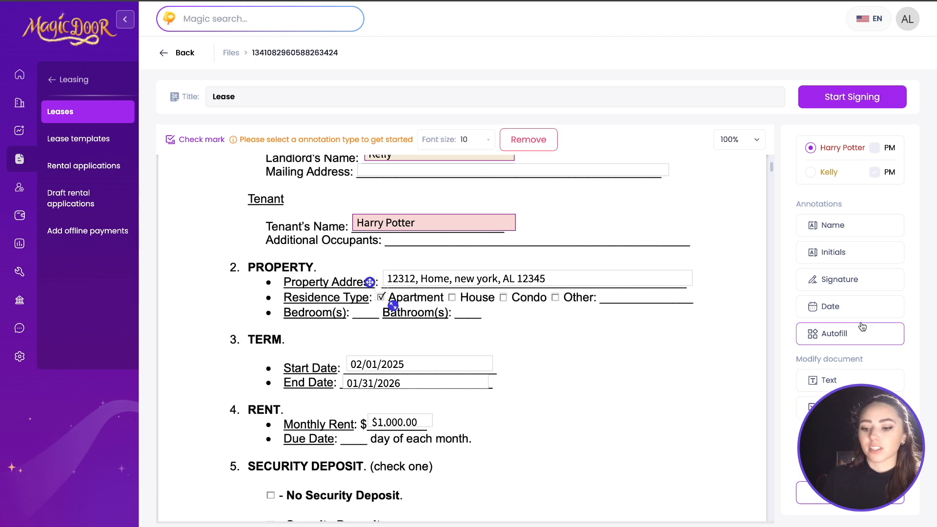
Add text annotations reading 3 on the Bedroom(s) line and 2 on the Bathroom(s) line
{"action": "left_click", "coordinate": [843, 381]}
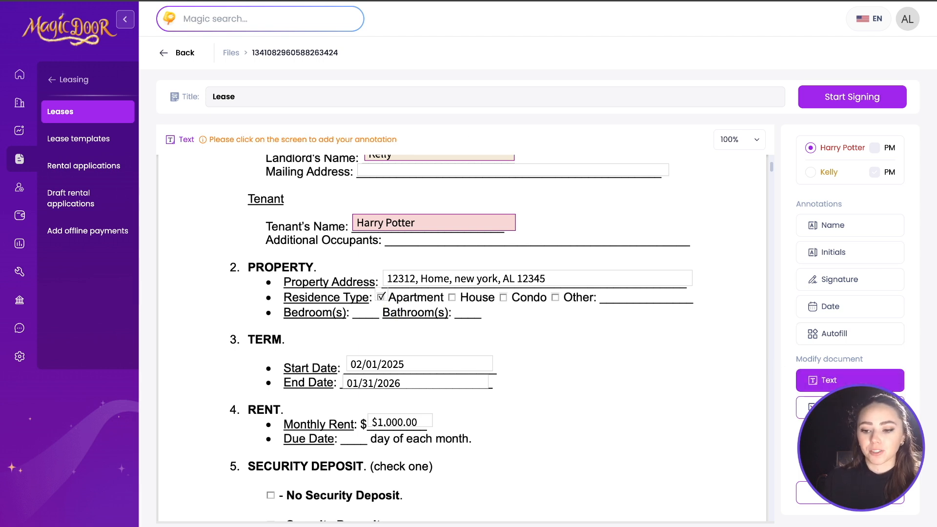
{"action": "left_click", "coordinate": [358, 313]}
{"action": "type", "text": "3"}
{"action": "left_click", "coordinate": [843, 381]}
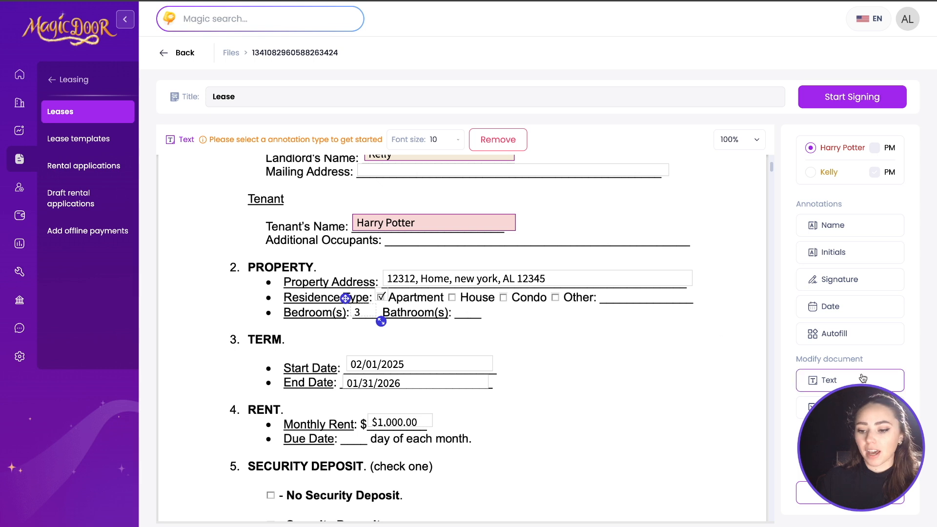
{"action": "left_click", "coordinate": [458, 315]}
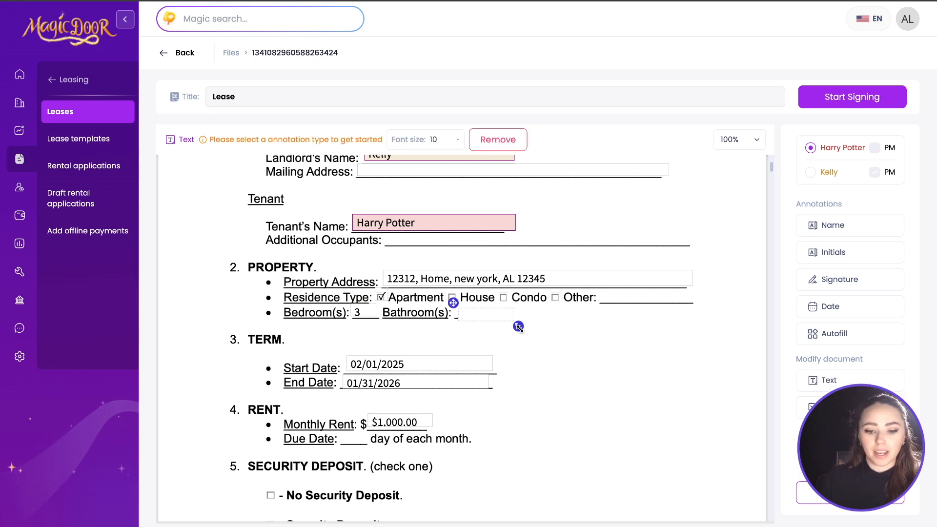
Place a check mark in the Security Deposit box of section 5 and align it with the box
{"action": "scroll", "coordinate": [516, 362], "scroll_direction": "down", "scroll_amount": 5}
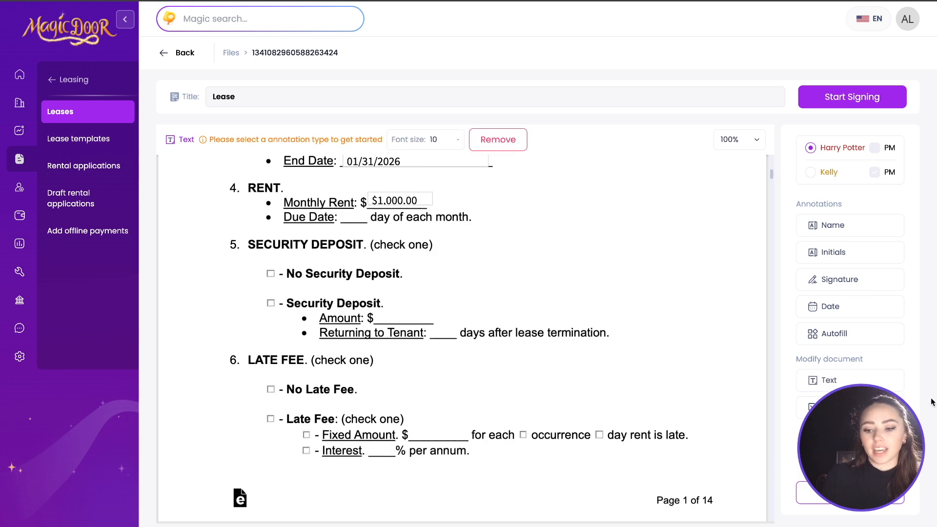
{"action": "left_click", "coordinate": [830, 407]}
{"action": "left_click", "coordinate": [269, 300]}
{"action": "left_click_drag", "start_coordinate": [266, 297], "coordinate": [261, 286]}
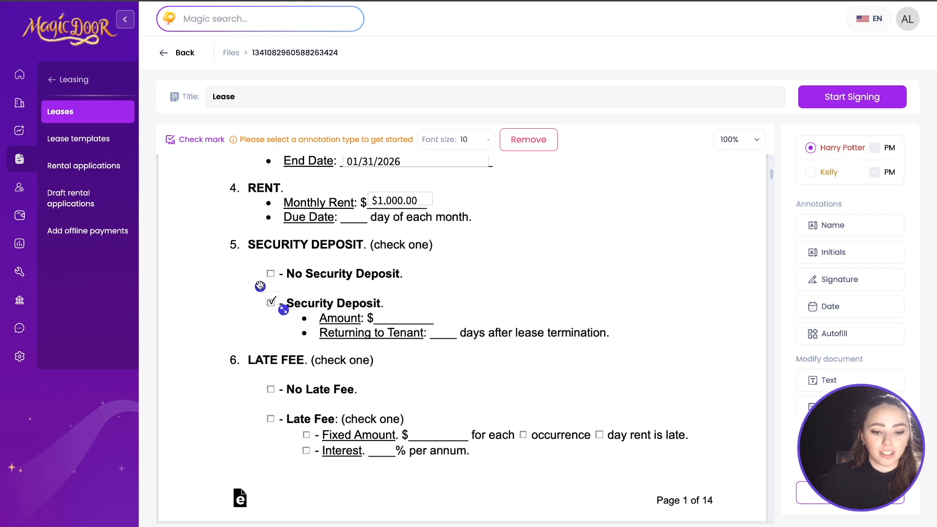
Fill in the security deposit amount as 200 and the Returning to Tenant period as 3 days with text annotations
{"action": "left_click", "coordinate": [847, 379]}
{"action": "left_click", "coordinate": [383, 314]}
{"action": "type", "text": "200"}
{"action": "left_click", "coordinate": [844, 379]}
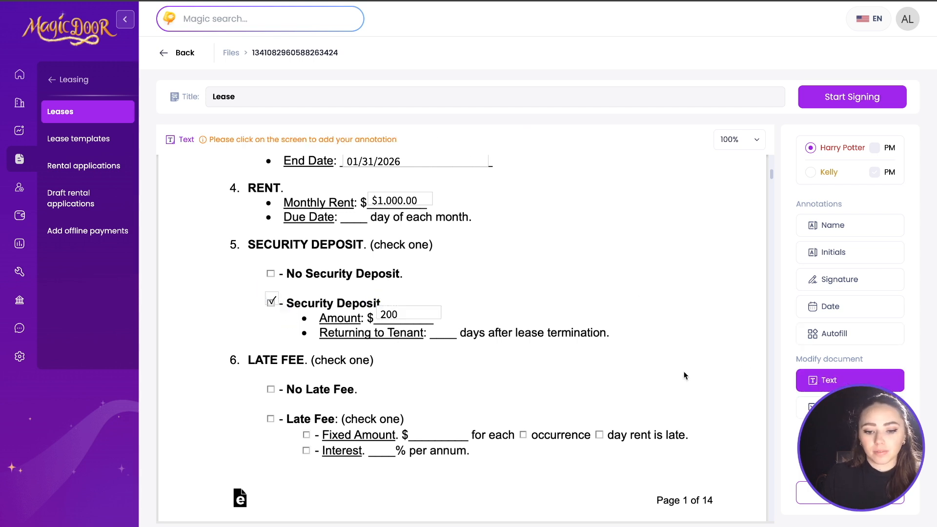
{"action": "left_click", "coordinate": [435, 333]}
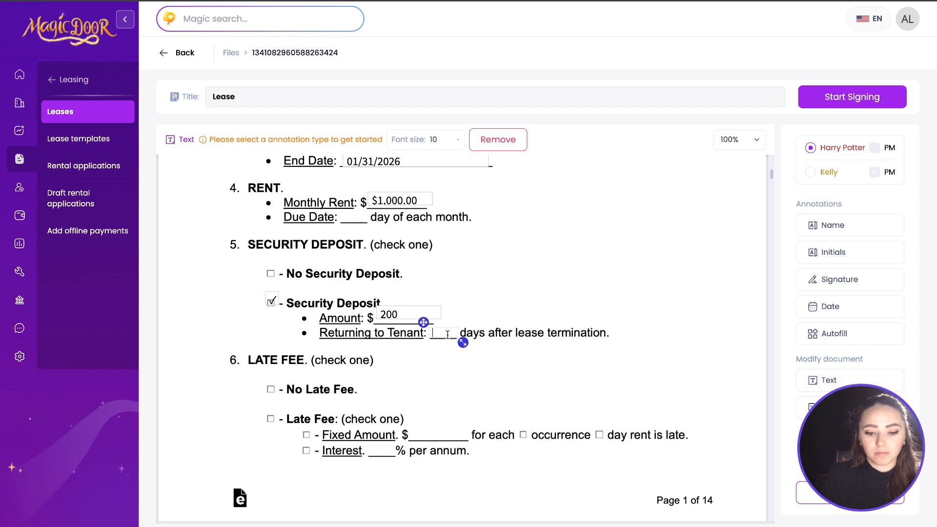
{"action": "type", "text": "3"}
Place a check mark in the No Late Fee box of section 6
{"action": "scroll", "coordinate": [460, 399], "scroll_direction": "down", "scroll_amount": 2}
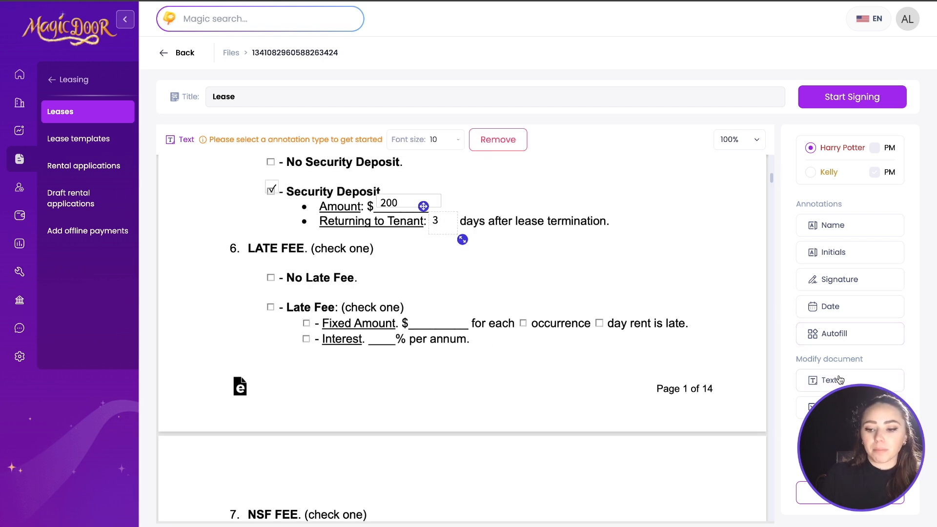
{"action": "left_click", "coordinate": [799, 401]}
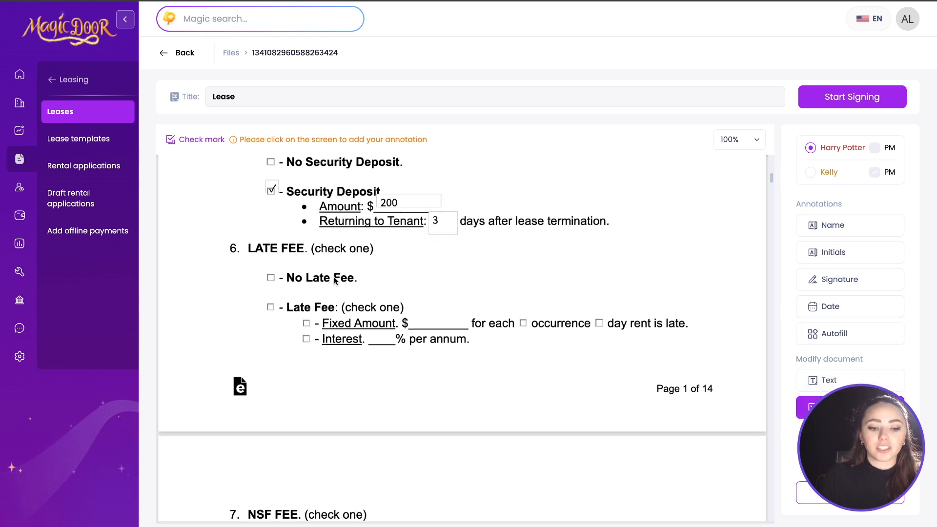
{"action": "left_click", "coordinate": [270, 276]}
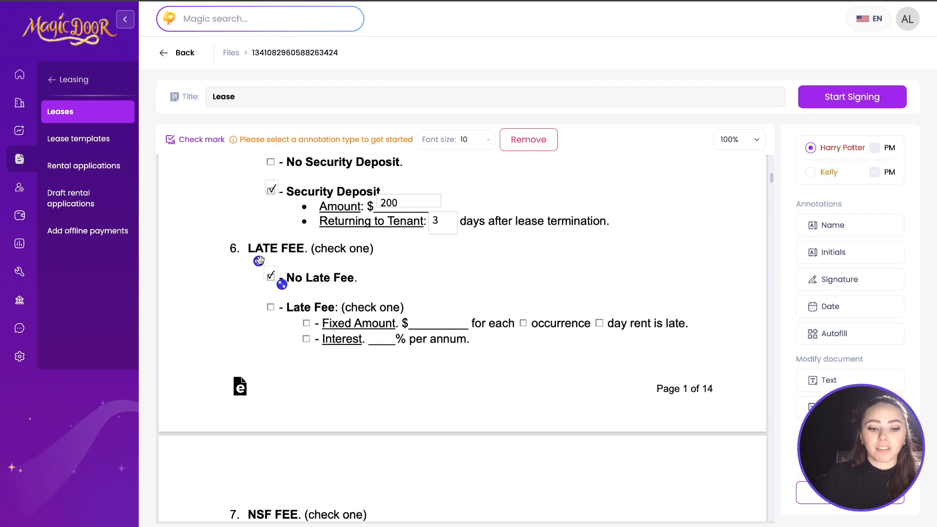
Review the rest of the lease, examining the landlord and tenant signature, name and date annotations on the signature page
{"action": "scroll", "coordinate": [409, 310], "scroll_direction": "down", "scroll_amount": 5}
{"action": "scroll", "coordinate": [503, 333], "scroll_direction": "down", "scroll_amount": 4}
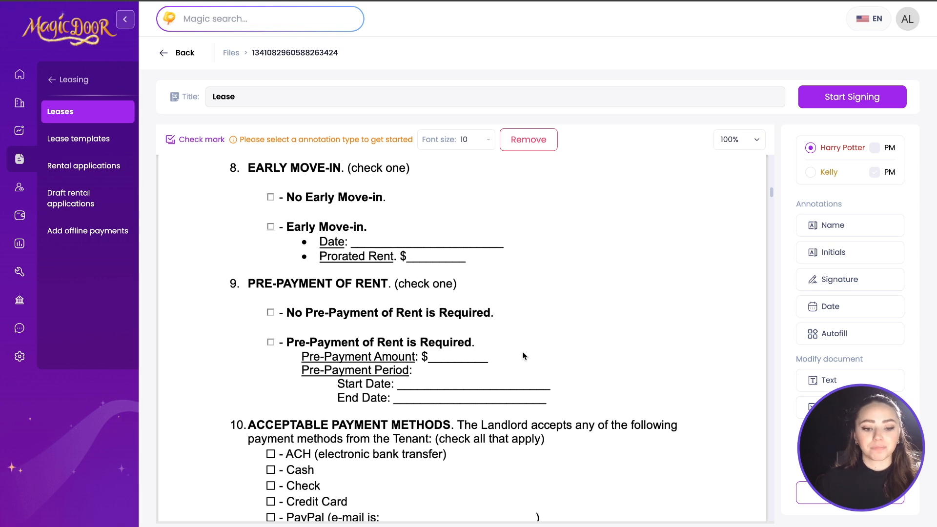
{"action": "scroll", "coordinate": [523, 356], "scroll_direction": "down", "scroll_amount": 20}
{"action": "scroll", "coordinate": [523, 356], "scroll_direction": "down", "scroll_amount": 20}
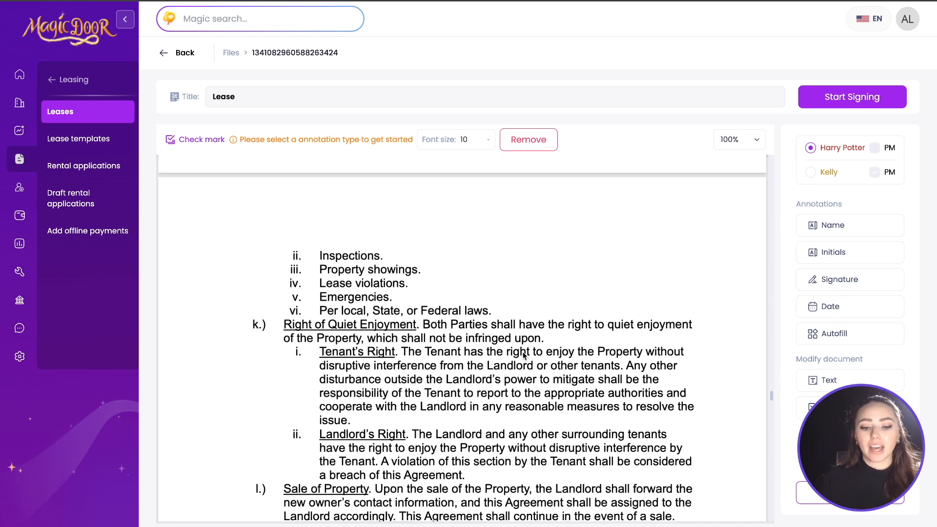
{"action": "scroll", "coordinate": [523, 356], "scroll_direction": "up", "scroll_amount": 10}
{"action": "scroll", "coordinate": [522, 355], "scroll_direction": "down", "scroll_amount": 1}
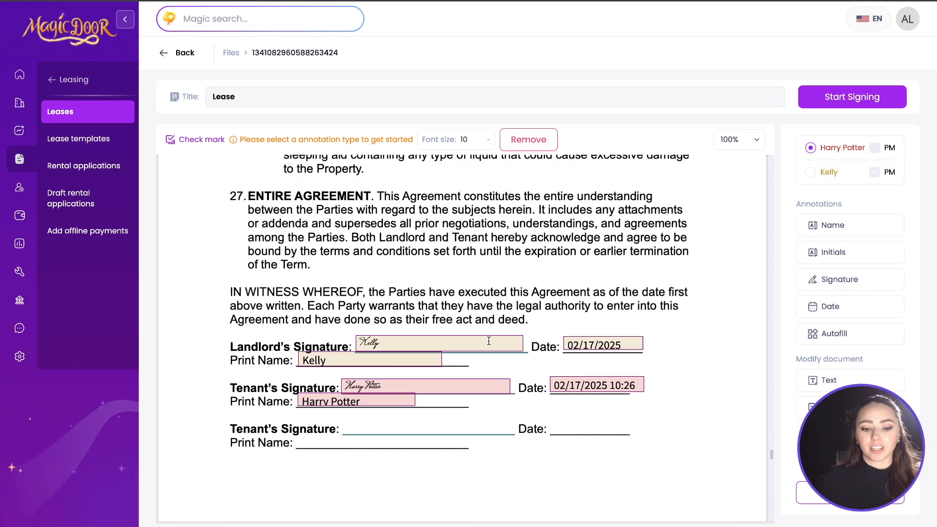
{"action": "scroll", "coordinate": [561, 452], "scroll_direction": "down", "scroll_amount": 1}
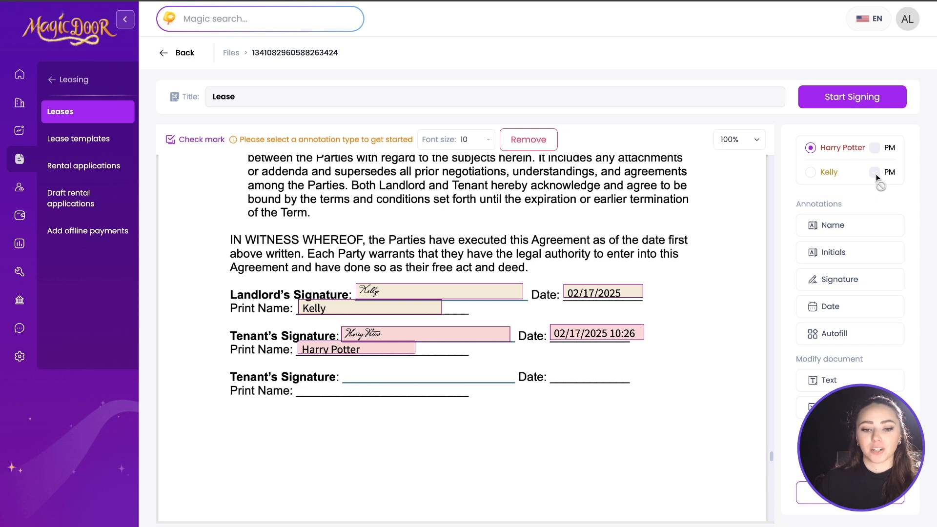
{"action": "scroll", "coordinate": [652, 306], "scroll_direction": "down", "scroll_amount": 1}
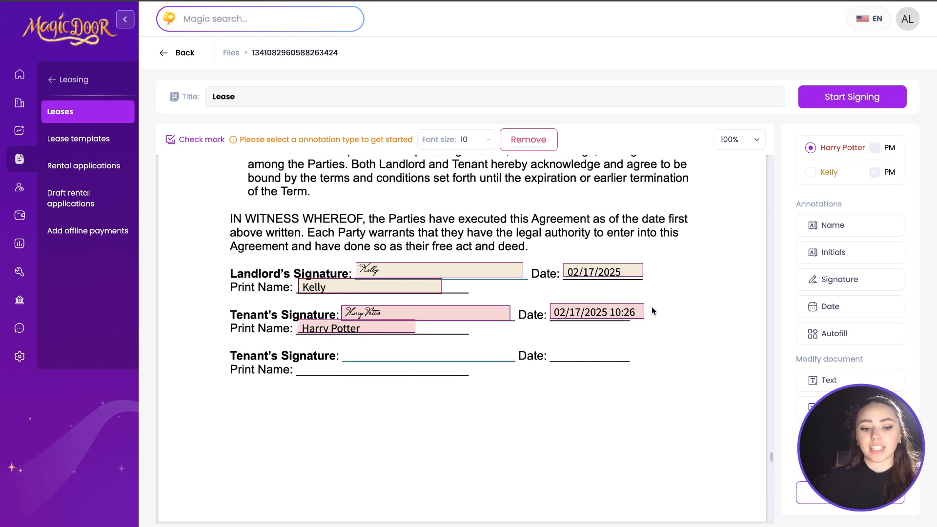
{"action": "scroll", "coordinate": [651, 307], "scroll_direction": "up", "scroll_amount": 1}
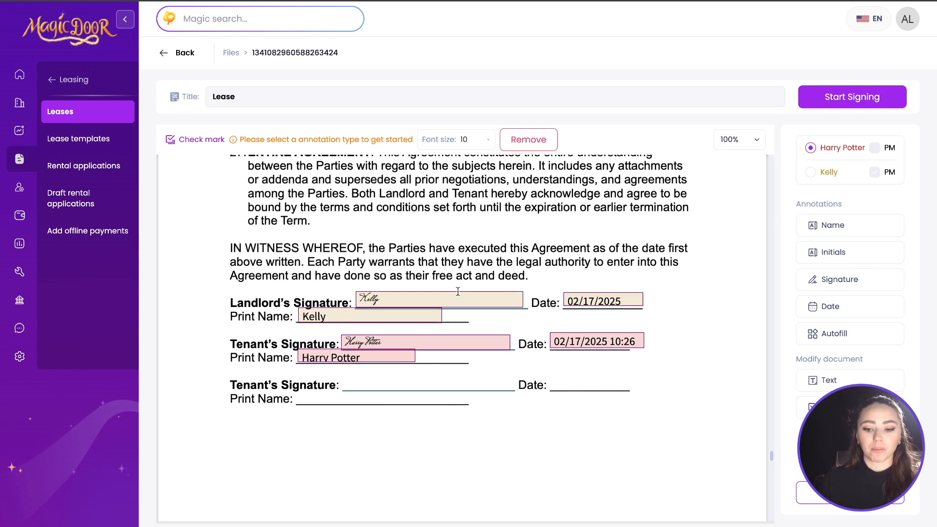
{"action": "scroll", "coordinate": [518, 273], "scroll_direction": "down", "scroll_amount": 4}
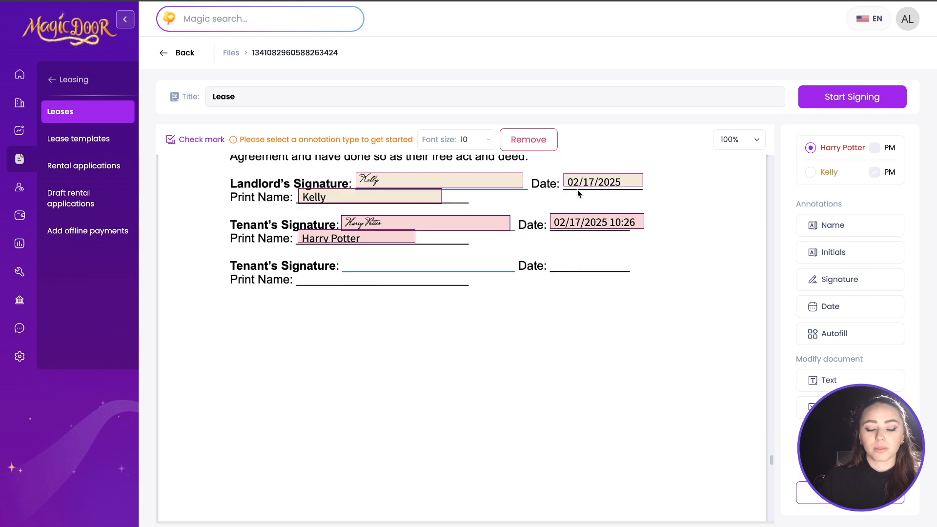
{"action": "scroll", "coordinate": [491, 280], "scroll_direction": "up", "scroll_amount": 5}
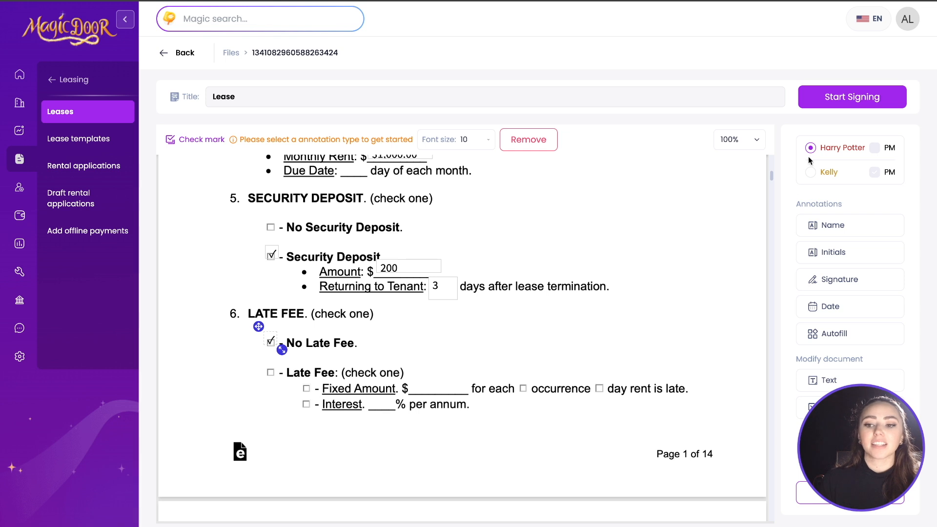
Start the signing of the lease and review the issued document from the first page to the signature lines
{"action": "left_click", "coordinate": [841, 96]}
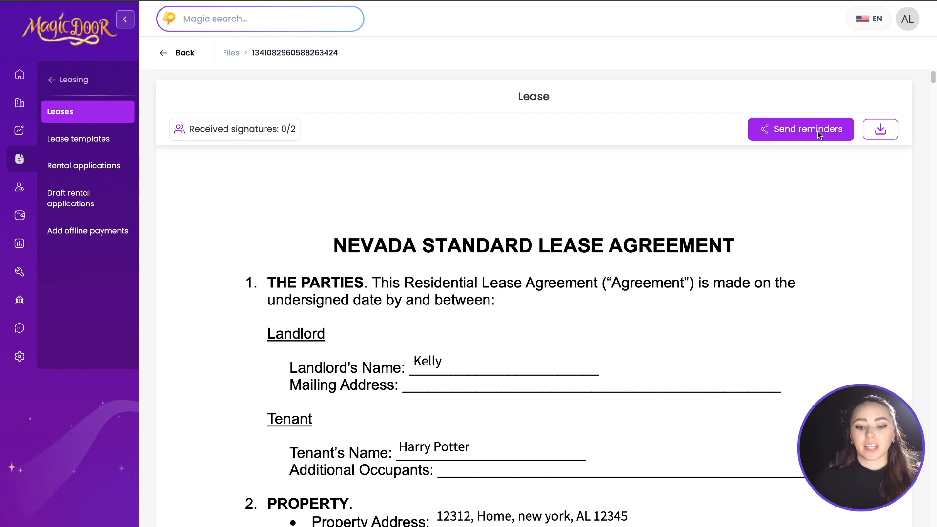
{"action": "scroll", "coordinate": [421, 152], "scroll_direction": "down", "scroll_amount": 4}
{"action": "scroll", "coordinate": [455, 267], "scroll_direction": "down", "scroll_amount": 20}
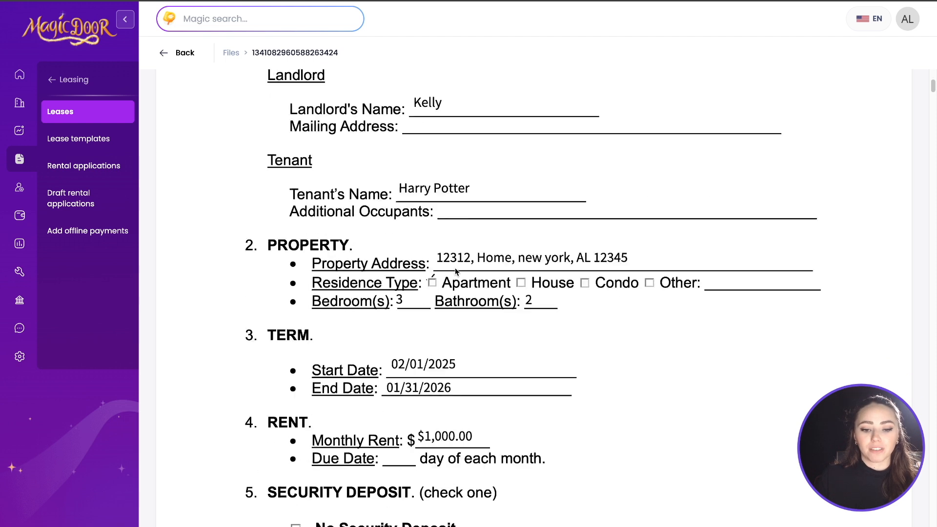
{"action": "scroll", "coordinate": [453, 249], "scroll_direction": "down", "scroll_amount": 20}
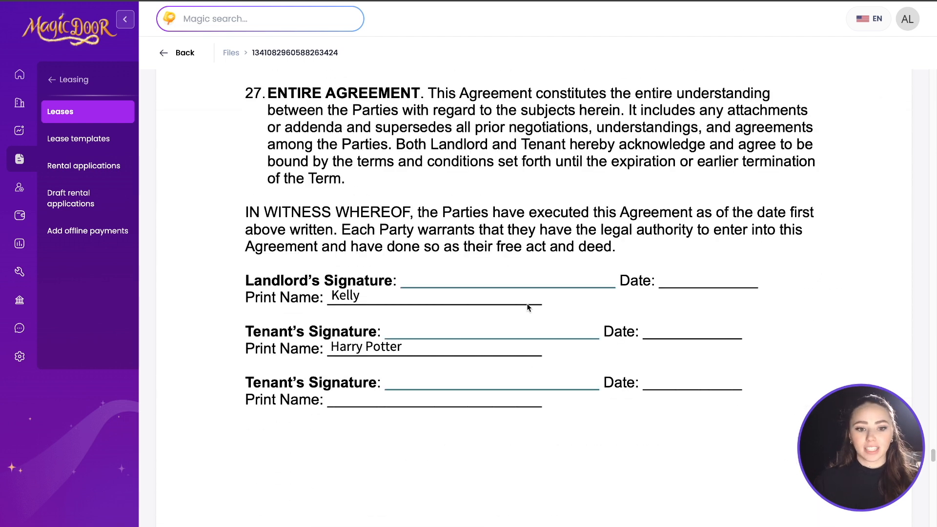
{"action": "scroll", "coordinate": [266, 148], "scroll_direction": "up", "scroll_amount": 20}
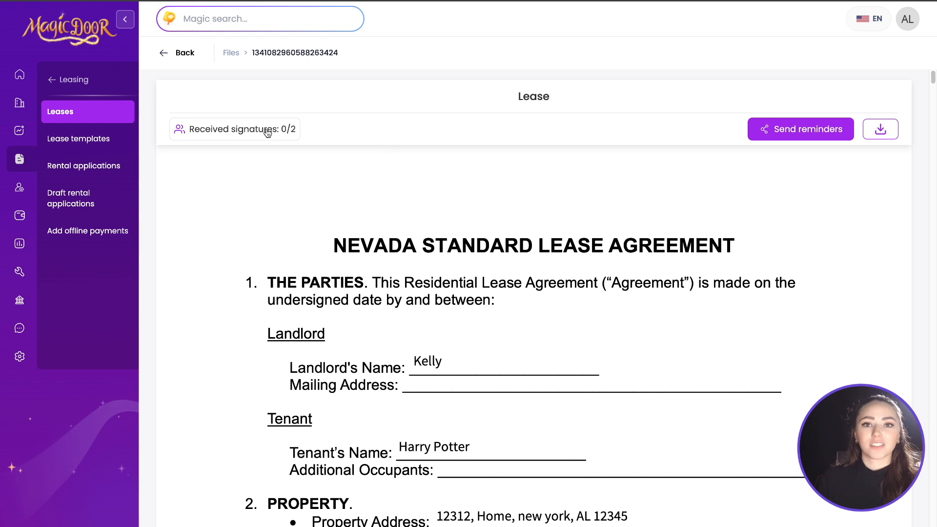
Look at the document's received signatures and its option for sending signing reminders
{"action": "left_click", "coordinate": [270, 132]}
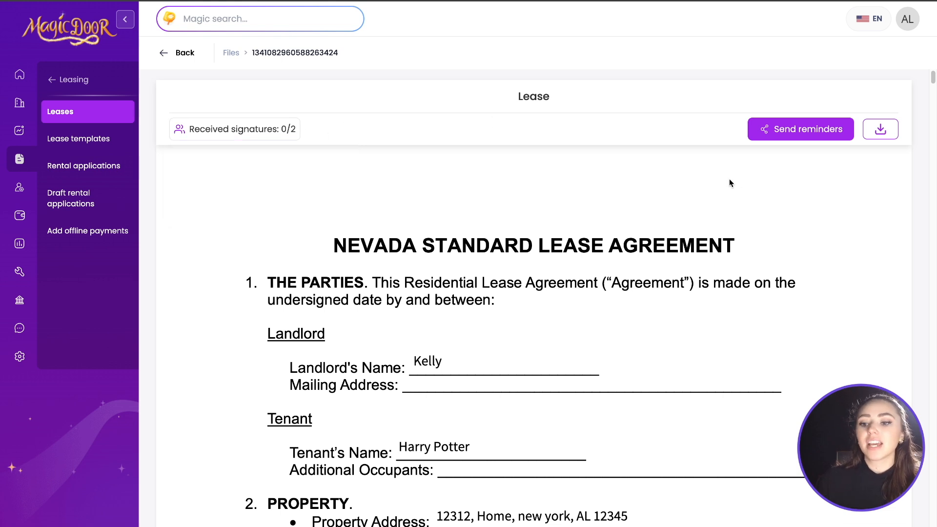
{"action": "left_click", "coordinate": [804, 129]}
{"action": "left_click", "coordinate": [584, 227]}
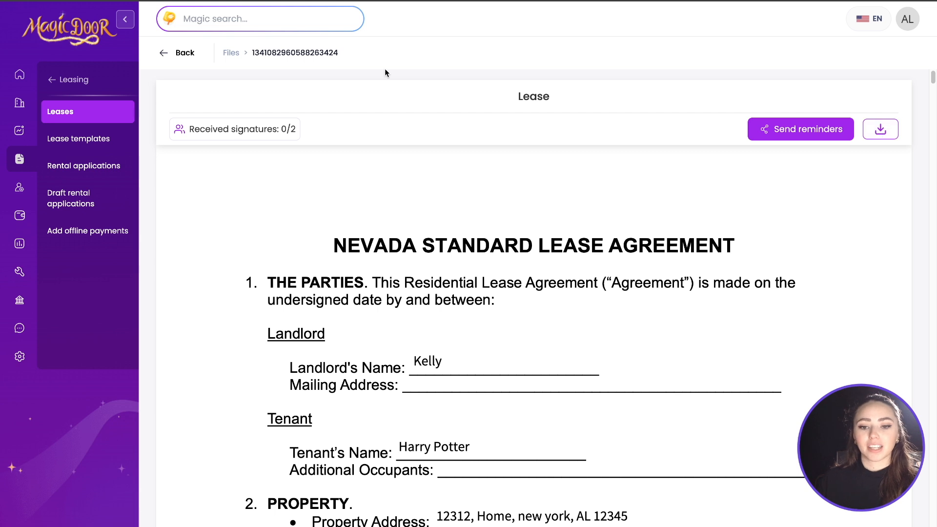
Go back to the lease record and compare its Signings with its Lease Files
{"action": "left_click", "coordinate": [230, 52]}
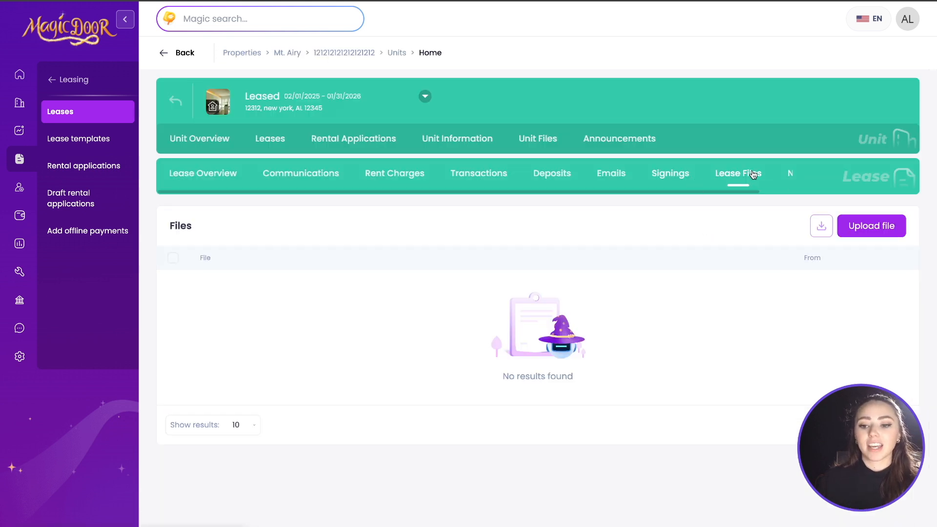
{"action": "left_click", "coordinate": [670, 175]}
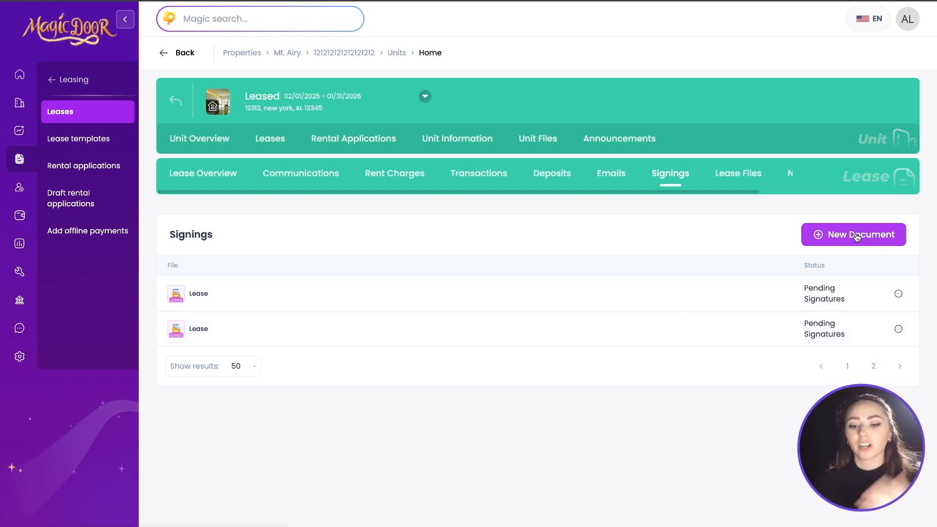
{"action": "left_click", "coordinate": [732, 175]}
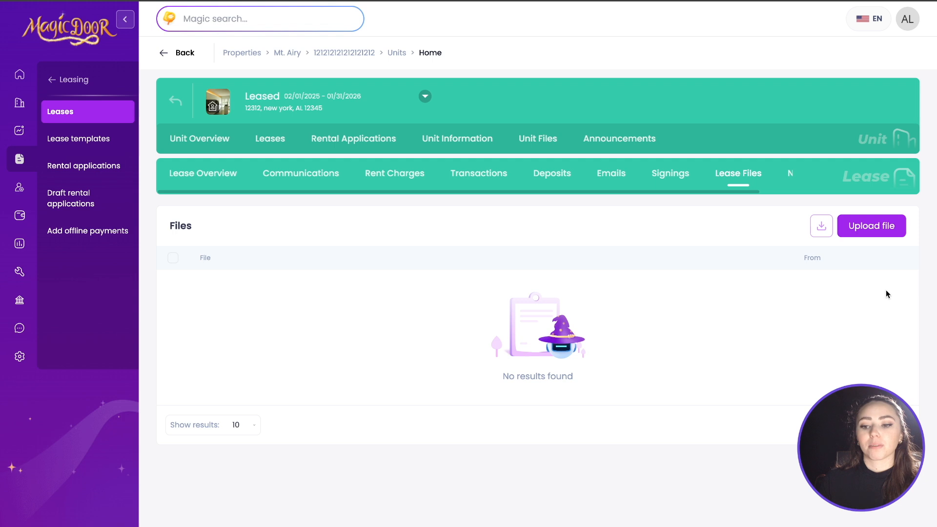